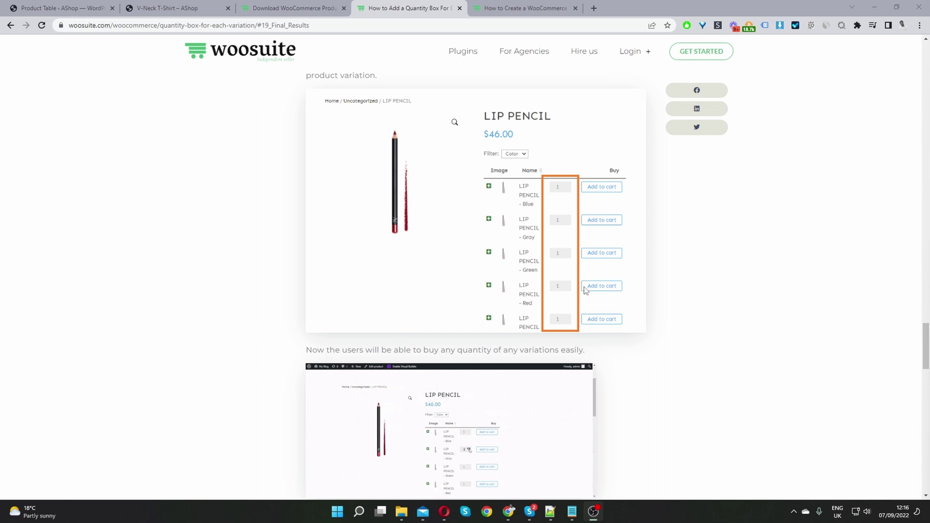
Look over the price-matrix article and the Product Table plugin page, scrolled to the top.
{"action": "left_click", "coordinate": [541, 10]}
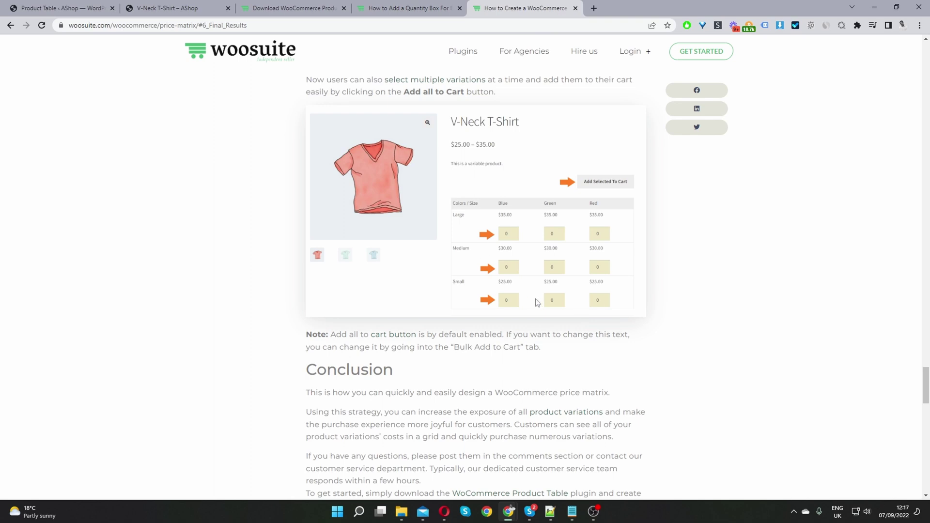
{"action": "left_click", "coordinate": [301, 9]}
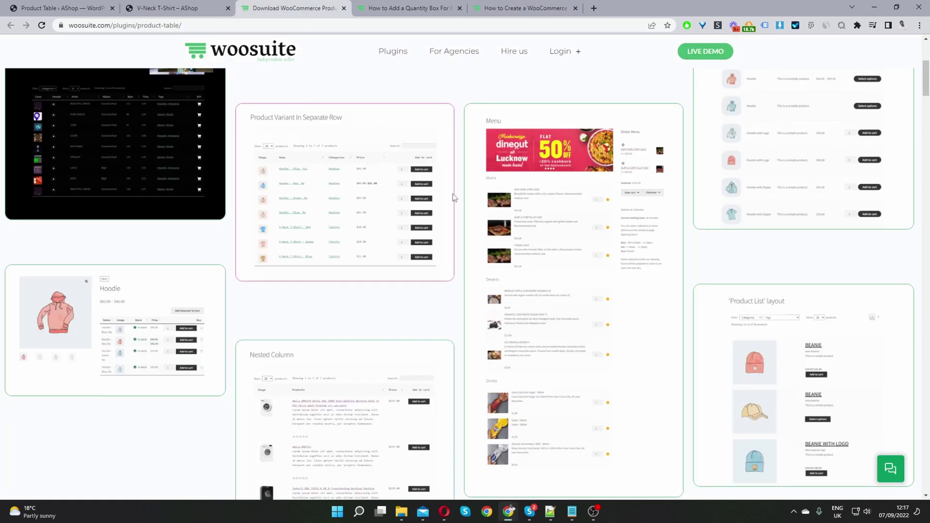
{"action": "scroll", "coordinate": [452, 206], "scroll_direction": "up", "scroll_amount": 5}
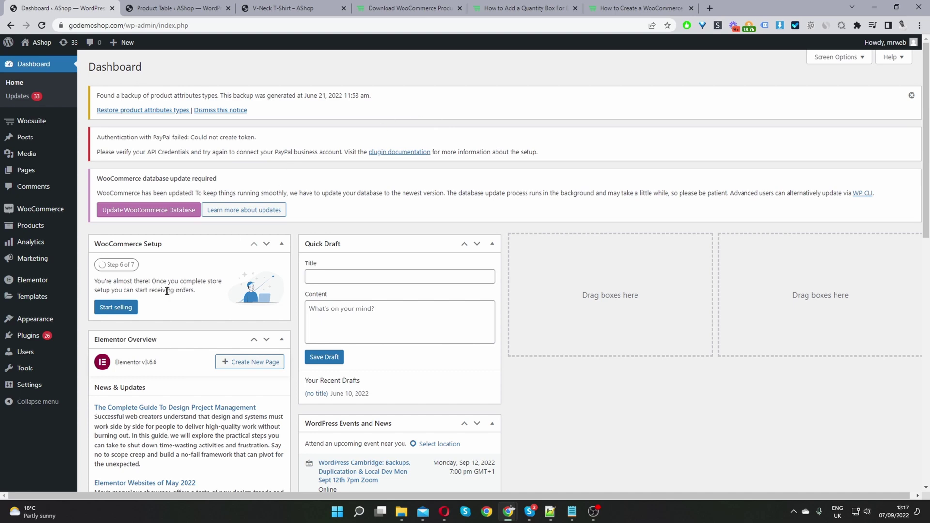
Reveal the Plugins and Woosuite submenus in the admin sidebar.
{"action": "mouse_move", "coordinate": [62, 338]}
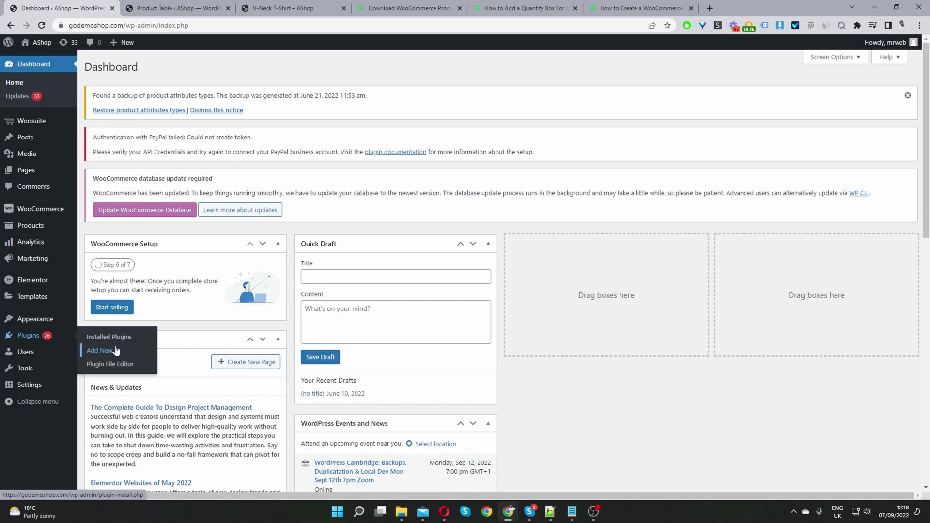
{"action": "mouse_move", "coordinate": [47, 125]}
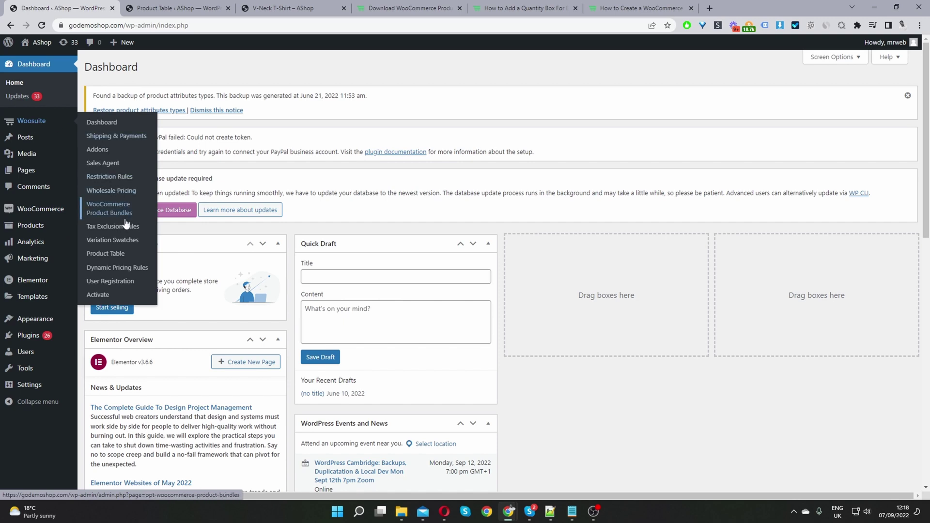
From the Product Table settings, add a new table titled 'quantity box'.
{"action": "left_click", "coordinate": [180, 7]}
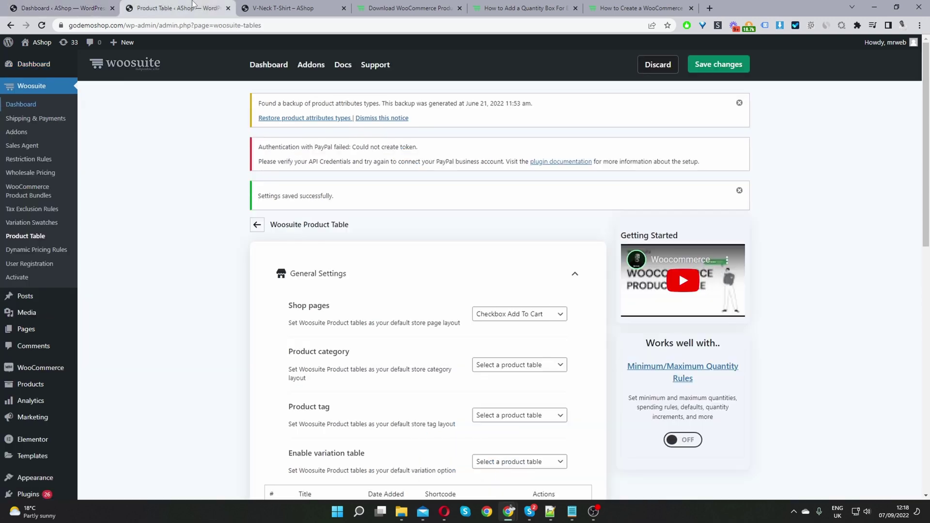
{"action": "scroll", "coordinate": [360, 189], "scroll_direction": "down", "scroll_amount": 9}
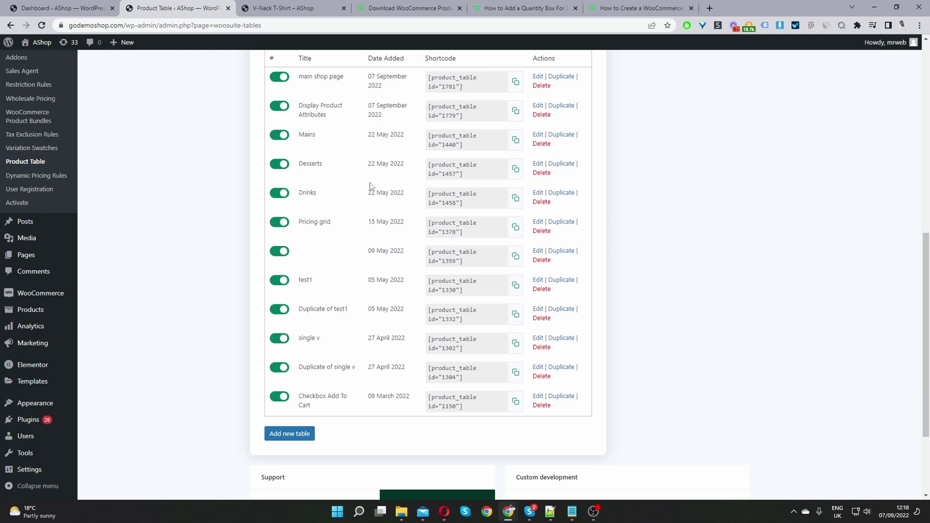
{"action": "left_click", "coordinate": [289, 435]}
{"action": "left_click", "coordinate": [530, 270]}
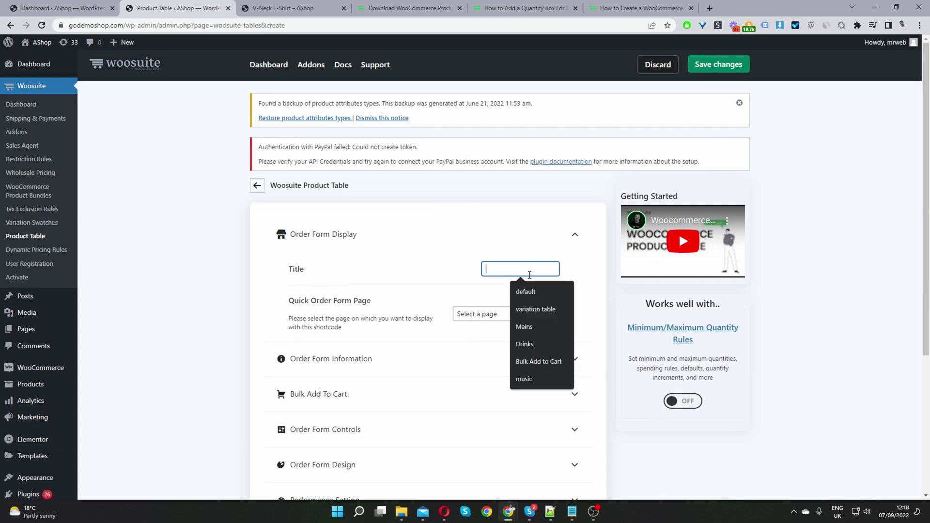
{"action": "type", "text": "quantity box"}
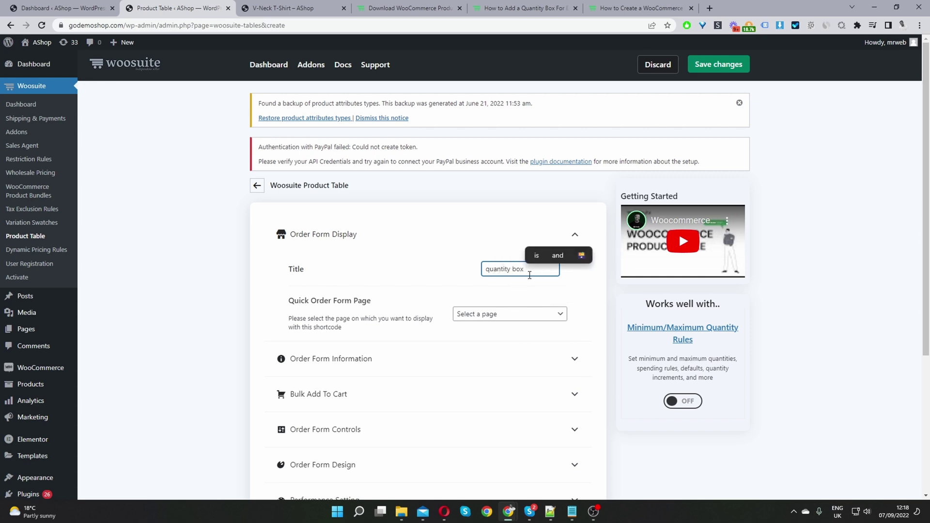
{"action": "scroll", "coordinate": [418, 295], "scroll_direction": "down", "scroll_amount": 2}
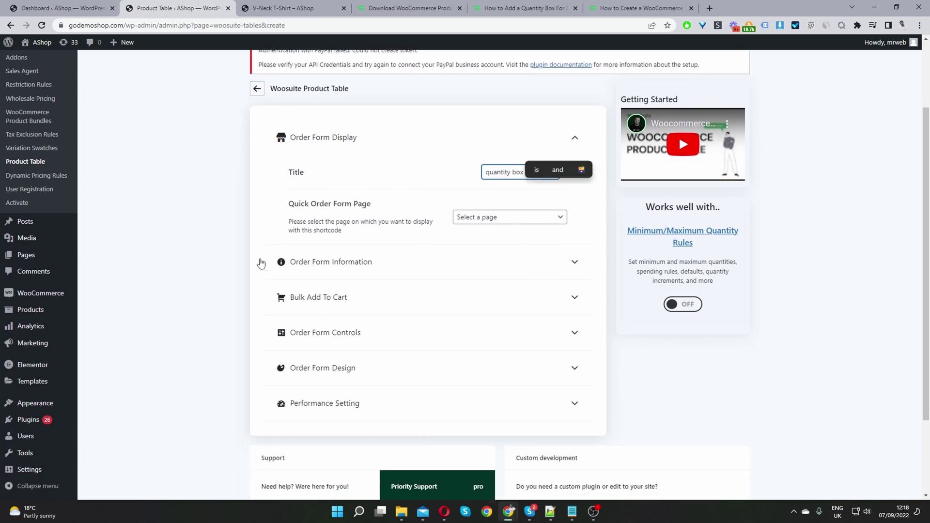
Expand the table's column settings, checking the price-matrix article for reference.
{"action": "left_click", "coordinate": [310, 267]}
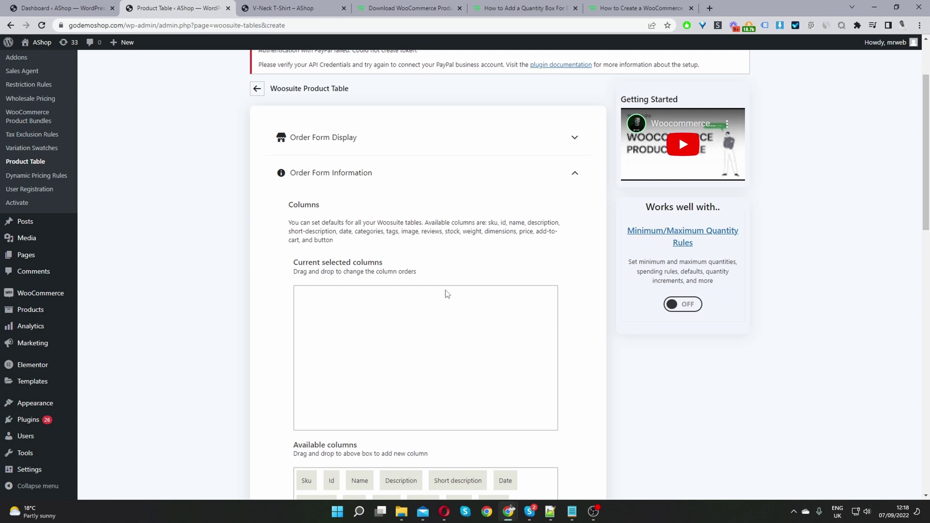
{"action": "scroll", "coordinate": [461, 289], "scroll_direction": "down", "scroll_amount": 2}
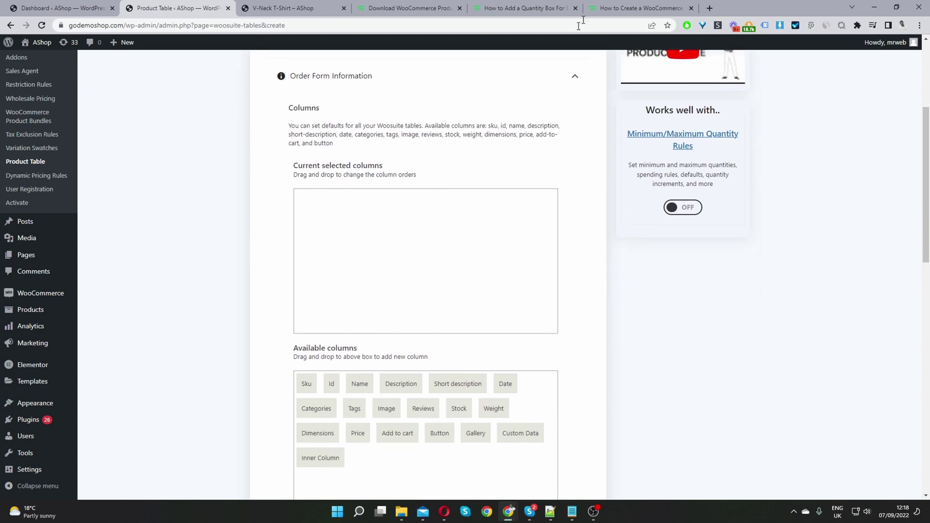
{"action": "left_click", "coordinate": [635, 9]}
{"action": "key", "text": "ctrl+shift+Tab"}
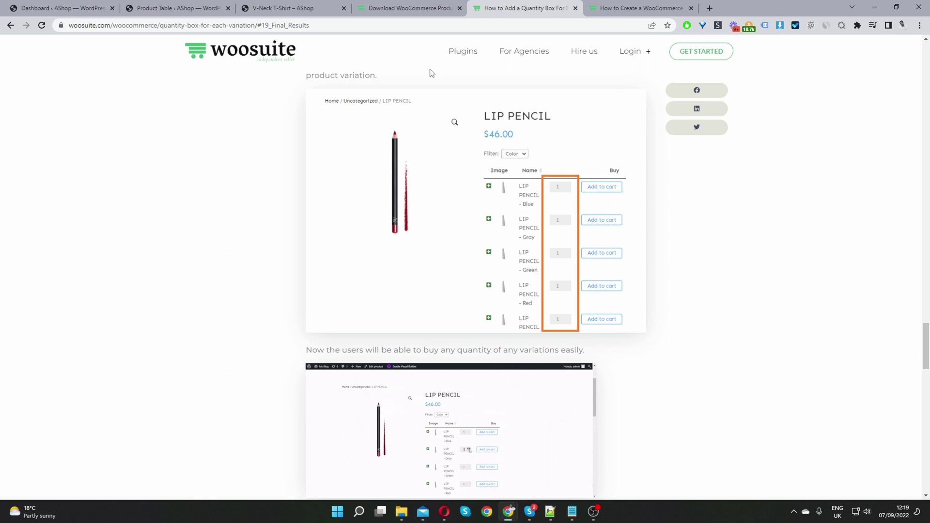
{"action": "left_click", "coordinate": [167, 8]}
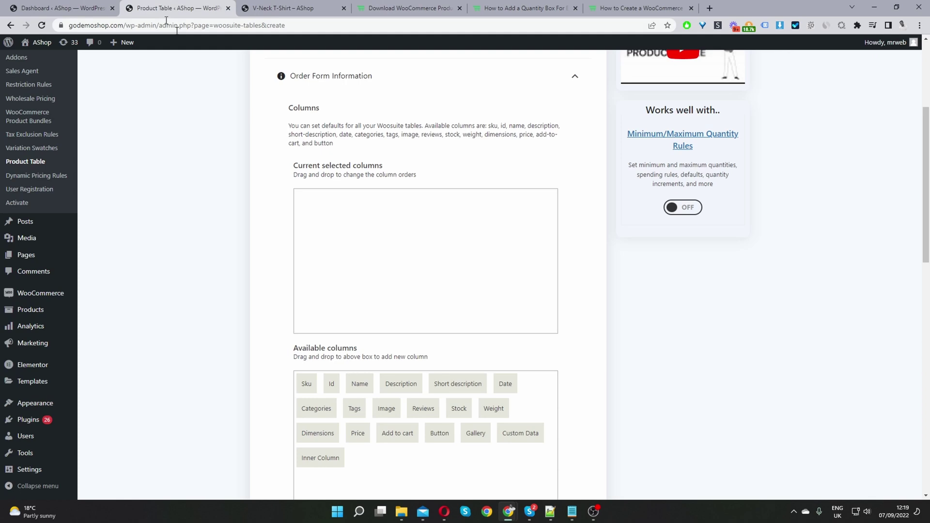
Add Image, Name, Price and Add to cart as the selected columns, leaving Image's settings unchanged.
{"action": "left_click_drag", "start_coordinate": [387, 409], "coordinate": [380, 262]}
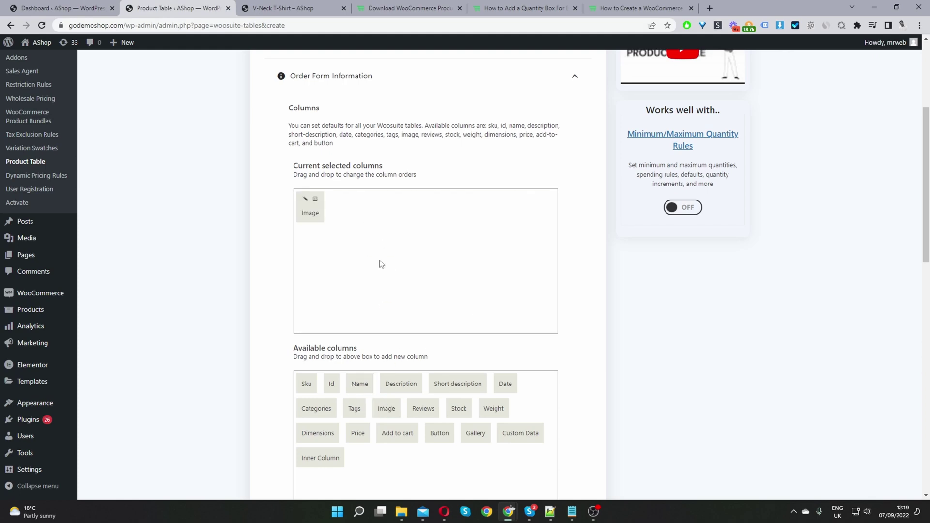
{"action": "left_click_drag", "start_coordinate": [349, 382], "coordinate": [380, 237]}
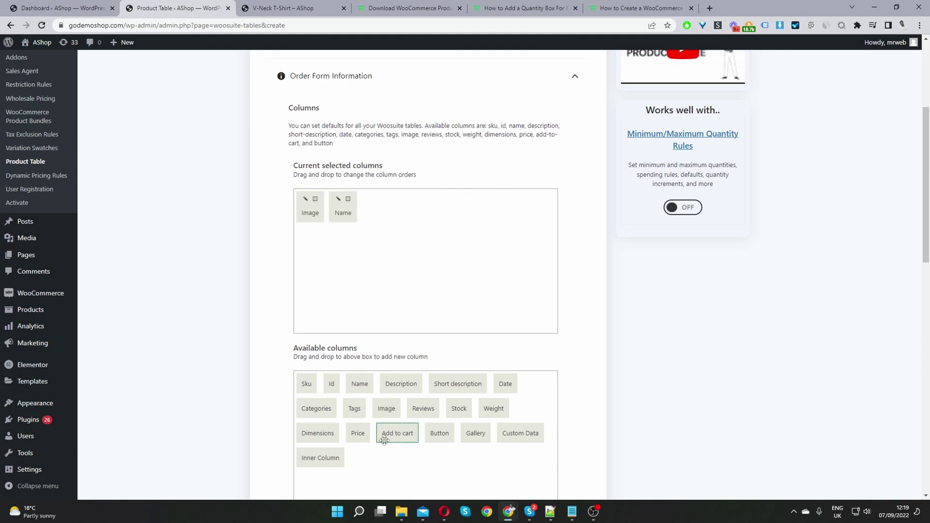
{"action": "left_click_drag", "start_coordinate": [398, 443], "coordinate": [486, 286]}
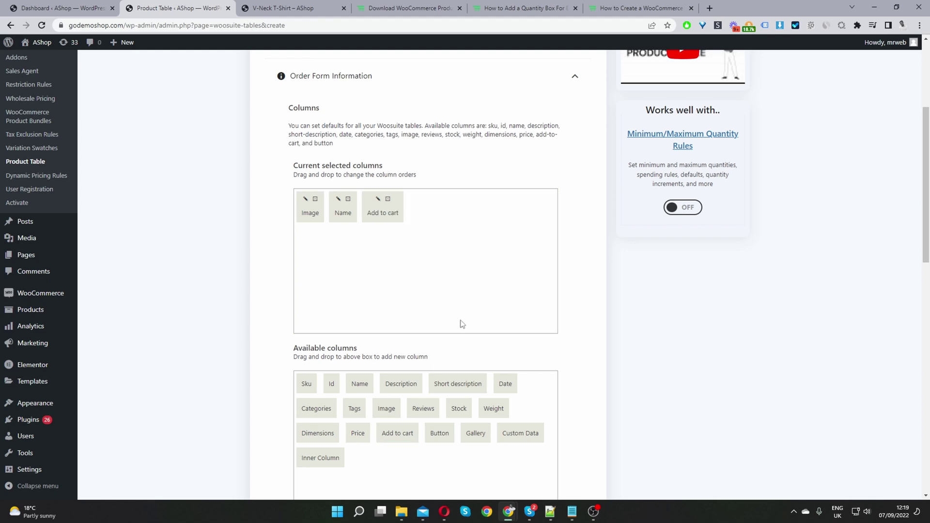
{"action": "left_click_drag", "start_coordinate": [358, 434], "coordinate": [377, 214]}
{"action": "scroll", "coordinate": [603, 269], "scroll_direction": "down", "scroll_amount": 1}
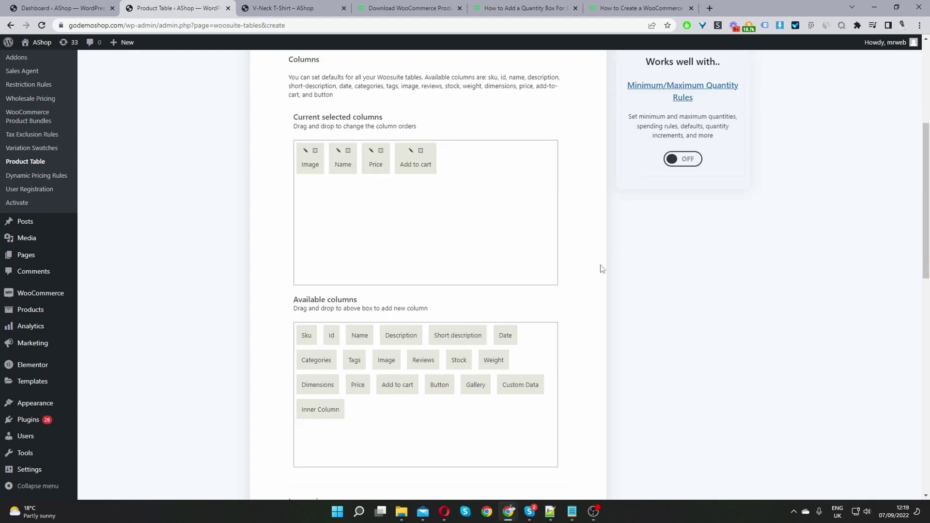
{"action": "left_click", "coordinate": [306, 151]}
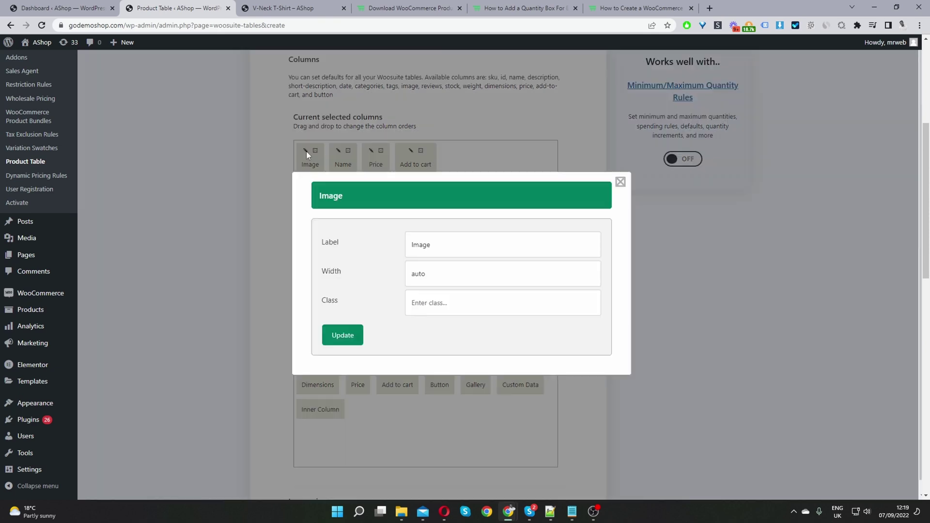
{"action": "double_click", "coordinate": [432, 244]}
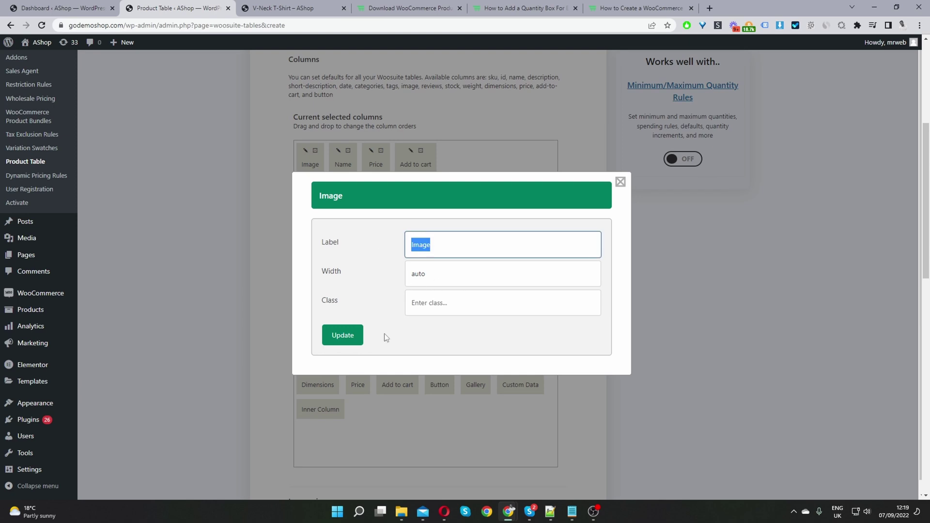
{"action": "key", "text": "Escape"}
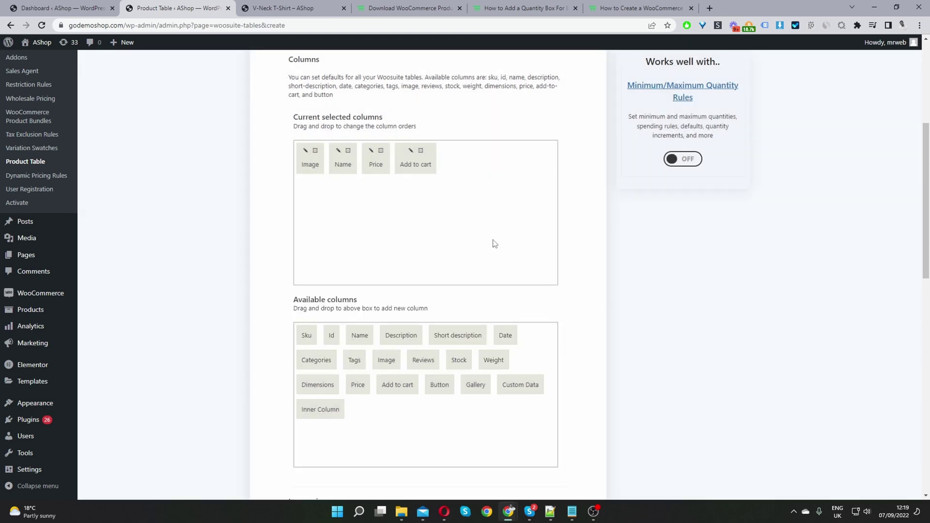
Under Bulk Add To Cart, enable Quantities and set variations to 'Separate rows in table (one per variation)'.
{"action": "scroll", "coordinate": [494, 243], "scroll_direction": "down", "scroll_amount": 8}
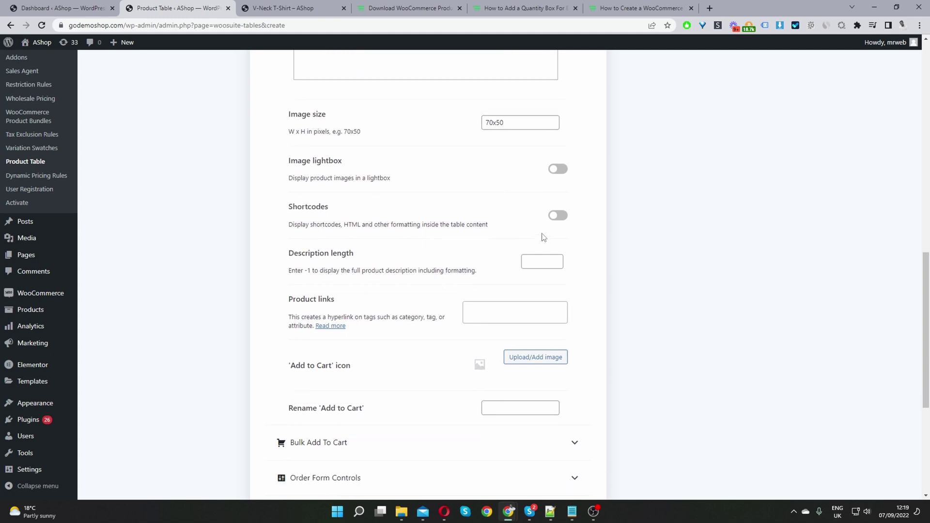
{"action": "scroll", "coordinate": [426, 328], "scroll_direction": "down", "scroll_amount": 4}
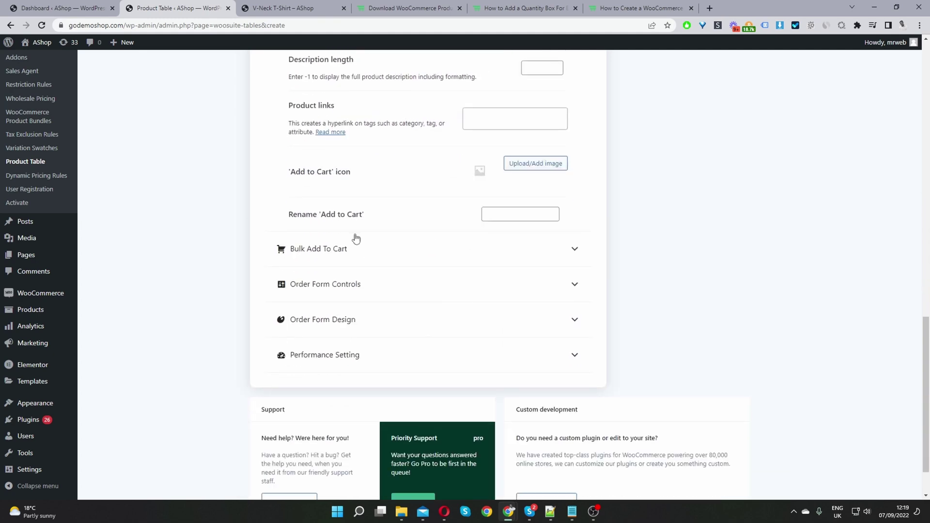
{"action": "left_click", "coordinate": [317, 250]}
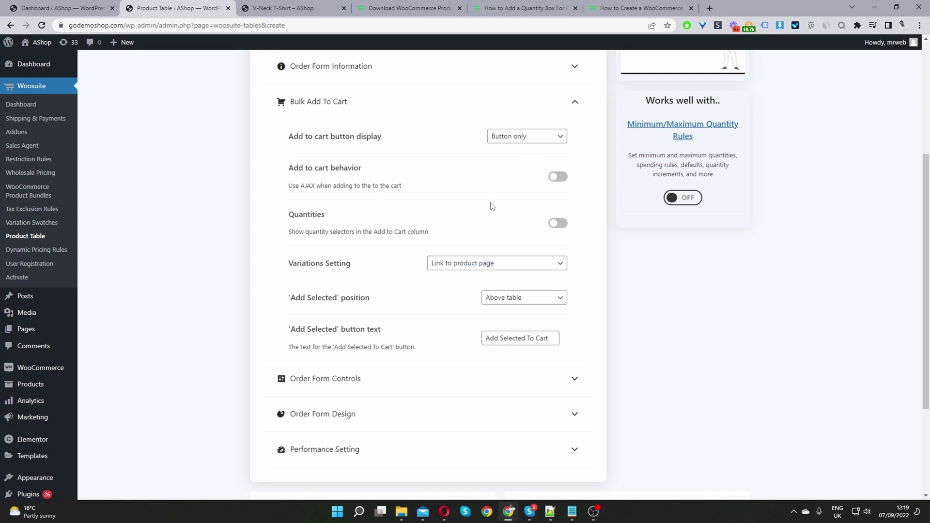
{"action": "left_click", "coordinate": [555, 222]}
{"action": "left_click", "coordinate": [447, 264]}
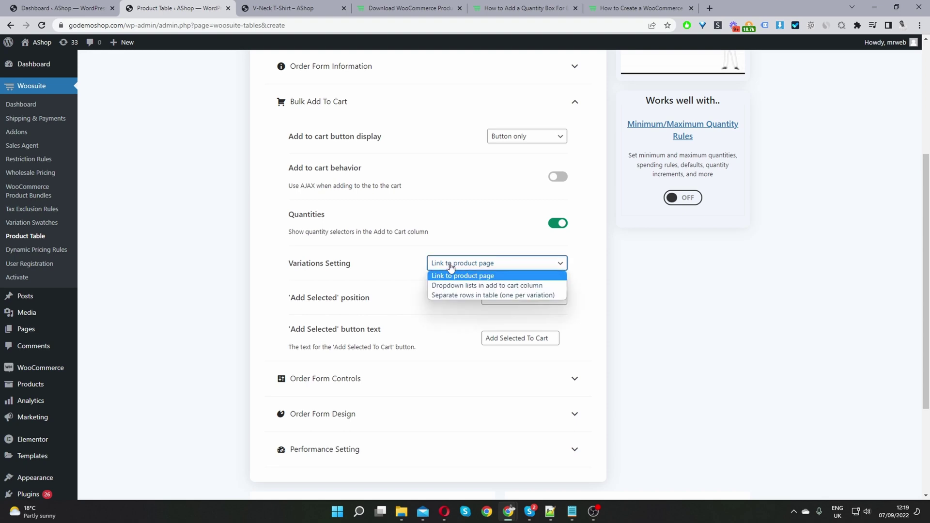
{"action": "left_click", "coordinate": [445, 296]}
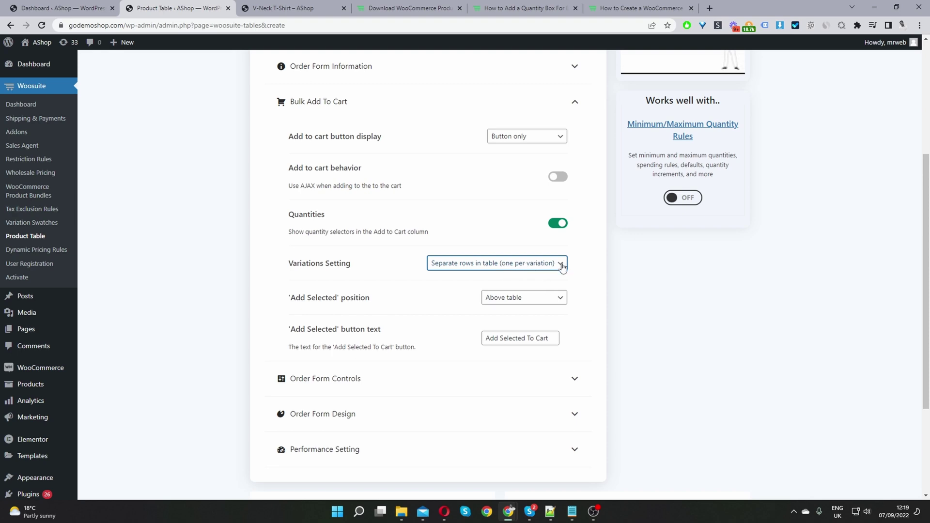
{"action": "scroll", "coordinate": [396, 326], "scroll_direction": "down", "scroll_amount": 1}
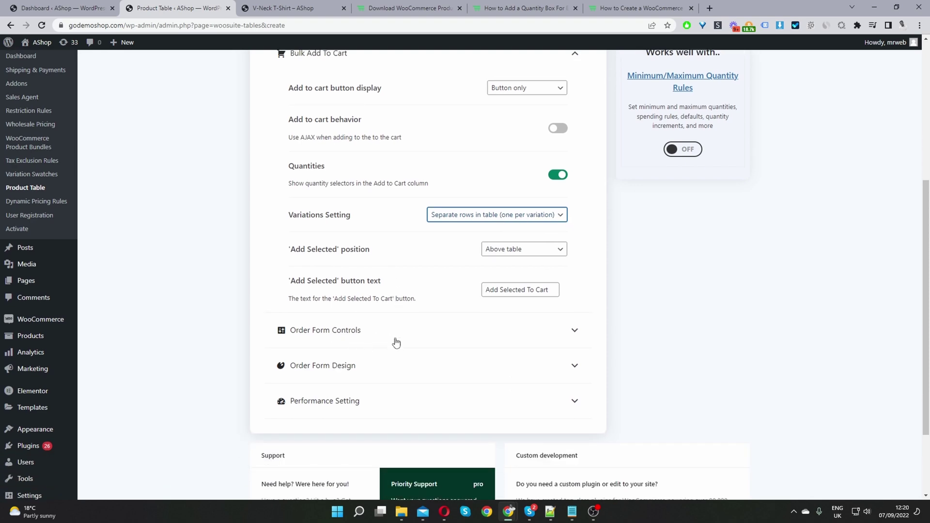
Hide the page length, search box and product totals, and place pagination buttons below the table.
{"action": "left_click", "coordinate": [395, 339]}
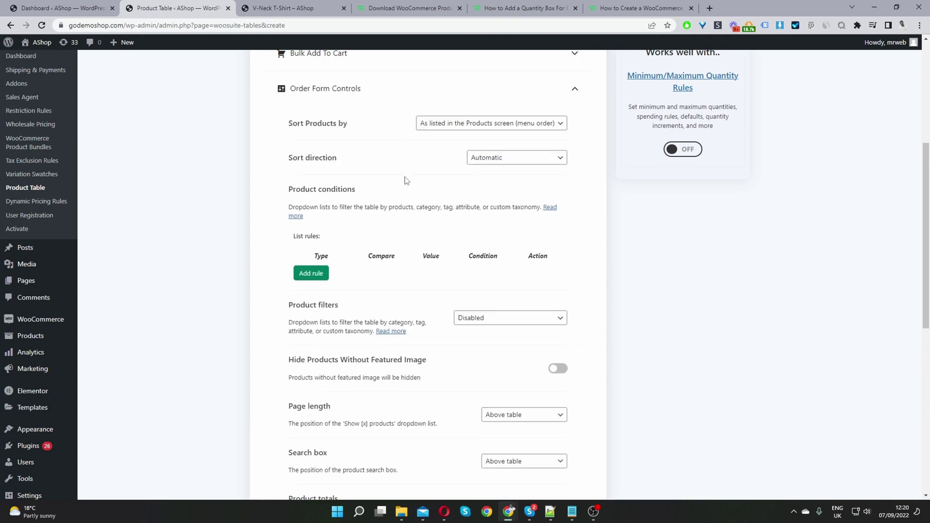
{"action": "scroll", "coordinate": [406, 181], "scroll_direction": "down", "scroll_amount": 4}
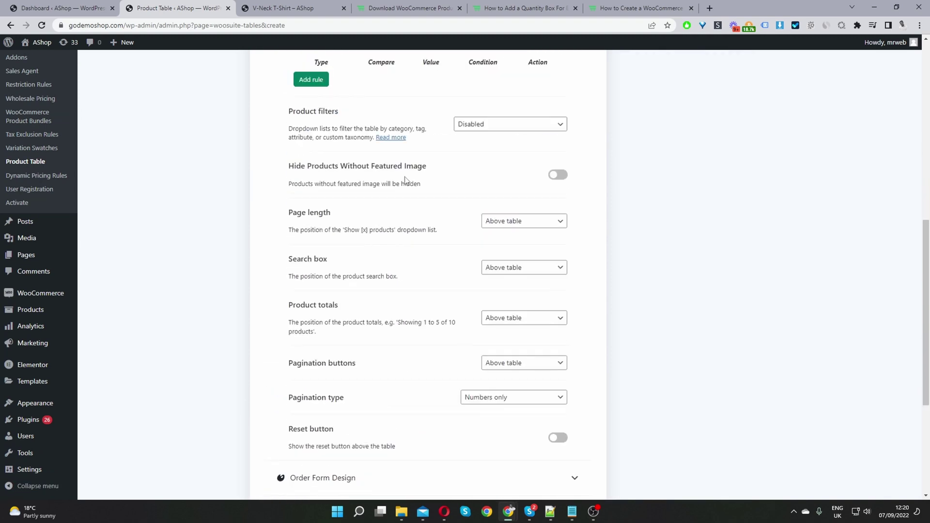
{"action": "left_click", "coordinate": [510, 222]}
{"action": "left_click", "coordinate": [501, 269]}
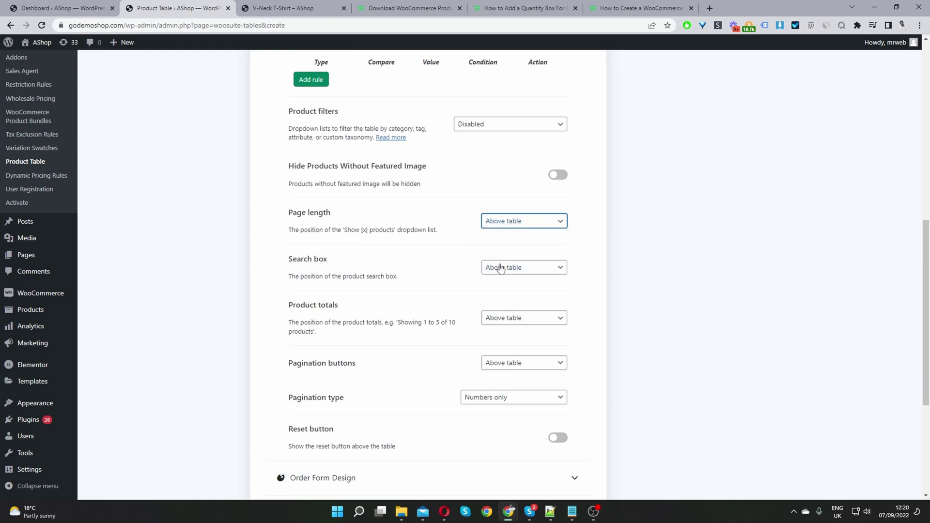
{"action": "left_click", "coordinate": [514, 267]}
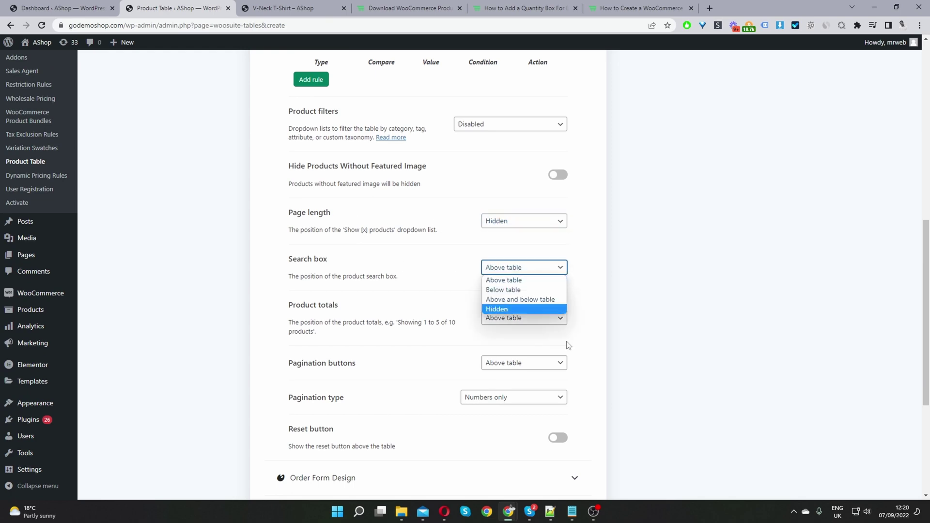
{"action": "left_click", "coordinate": [526, 310]}
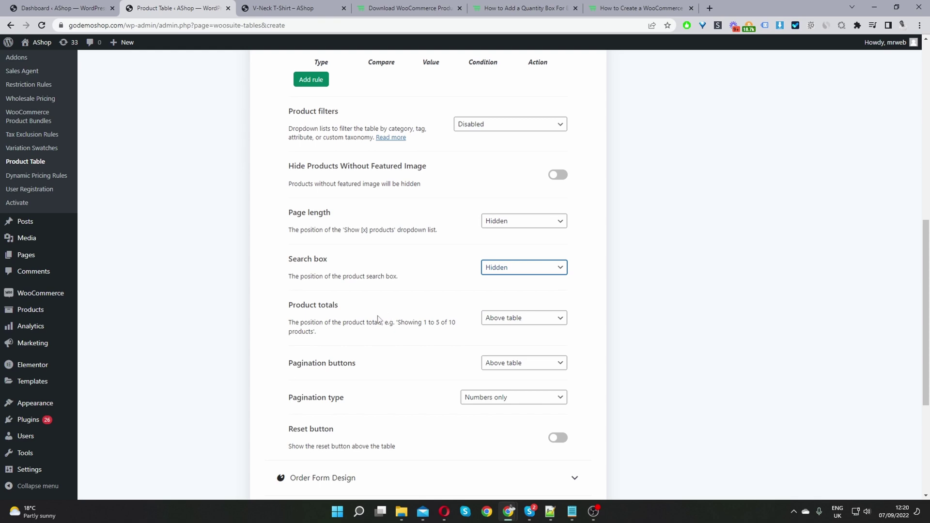
{"action": "left_click", "coordinate": [531, 321]}
{"action": "left_click", "coordinate": [513, 359]}
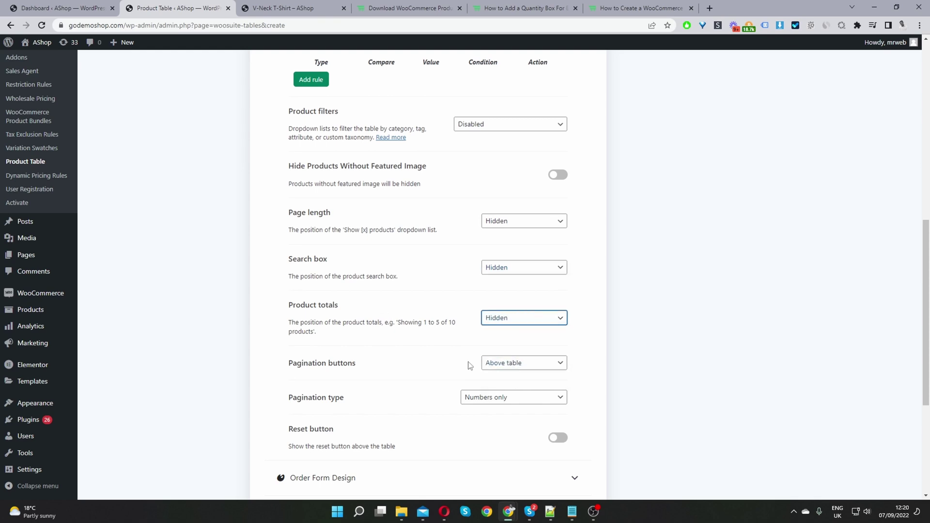
{"action": "left_click", "coordinate": [489, 363]}
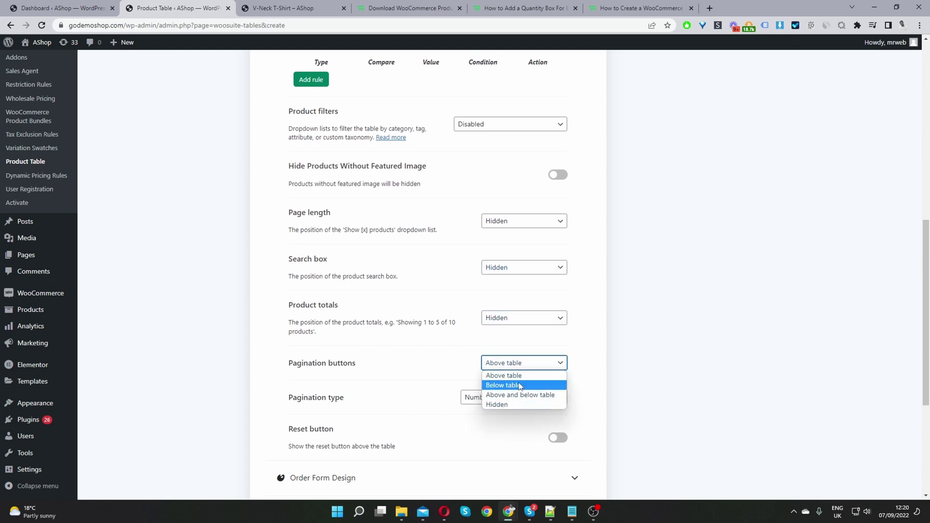
{"action": "left_click", "coordinate": [519, 386]}
Set the pagination type to Prev/next and expand the Order Form Design settings.
{"action": "scroll", "coordinate": [466, 370], "scroll_direction": "down", "scroll_amount": 2}
{"action": "left_click", "coordinate": [480, 301]}
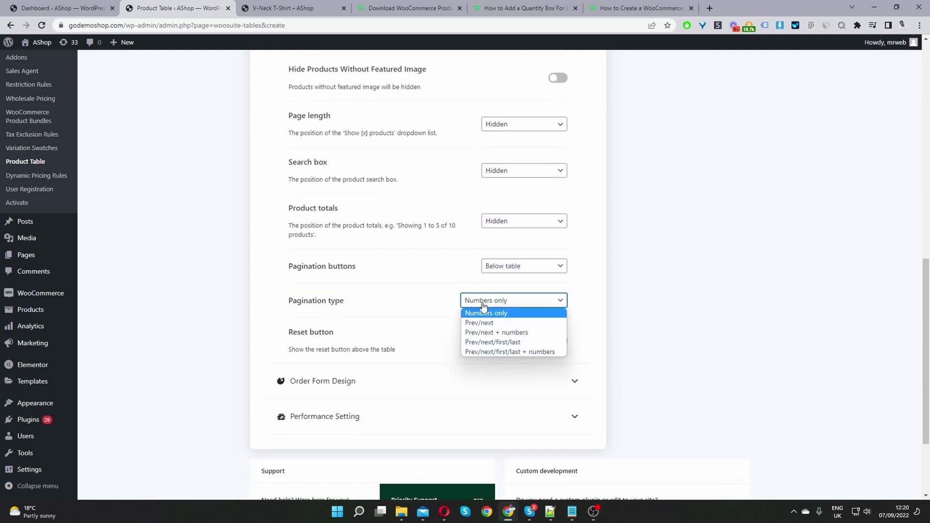
{"action": "left_click", "coordinate": [380, 296]}
{"action": "left_click", "coordinate": [485, 304]}
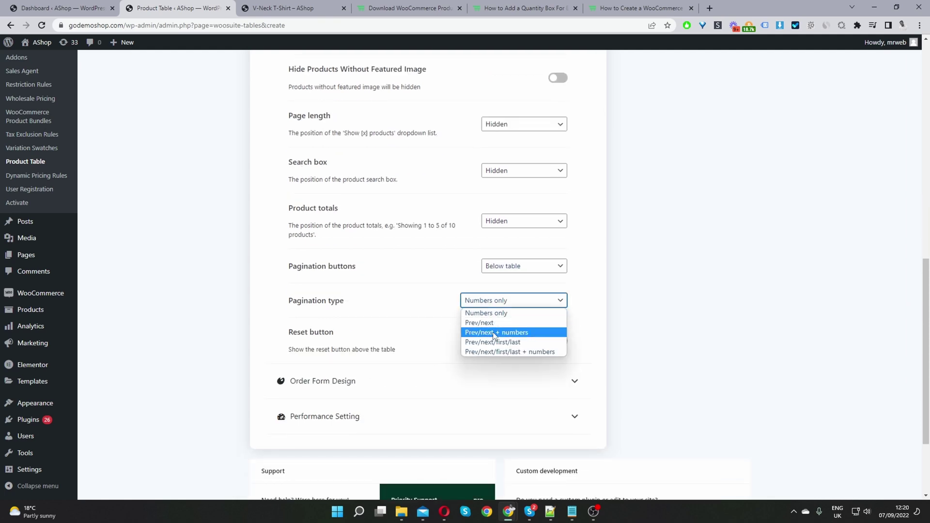
{"action": "left_click", "coordinate": [492, 323]}
{"action": "scroll", "coordinate": [532, 354], "scroll_direction": "down", "scroll_amount": 2}
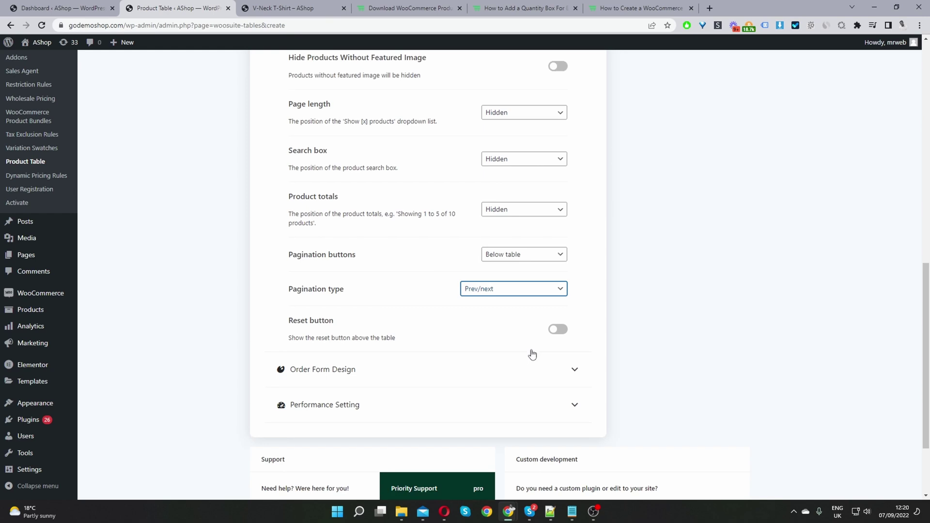
{"action": "left_click", "coordinate": [575, 285]}
{"action": "scroll", "coordinate": [533, 271], "scroll_direction": "down", "scroll_amount": 4}
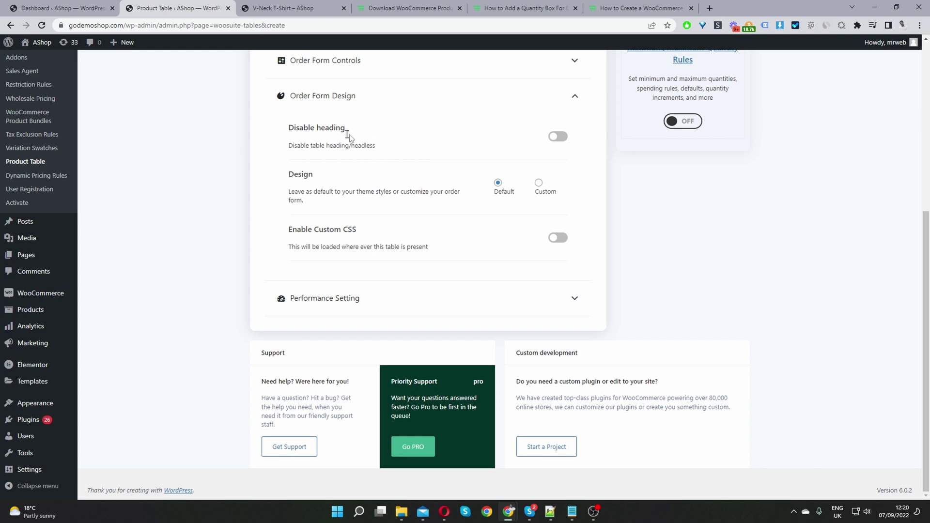
{"action": "scroll", "coordinate": [552, 345], "scroll_direction": "up", "scroll_amount": 2}
{"action": "scroll", "coordinate": [551, 345], "scroll_direction": "up", "scroll_amount": 4}
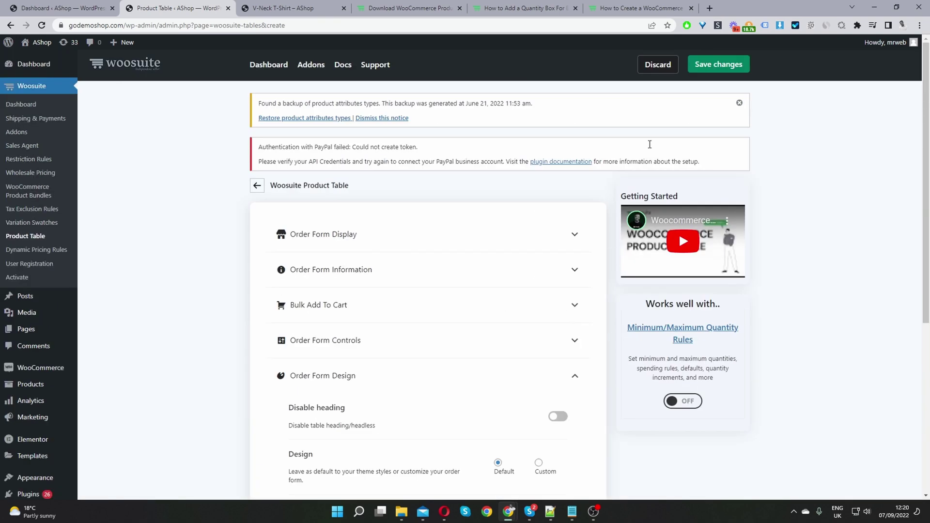
Save the quantity box table, then select it as the Enable variation table and save.
{"action": "left_click", "coordinate": [726, 68]}
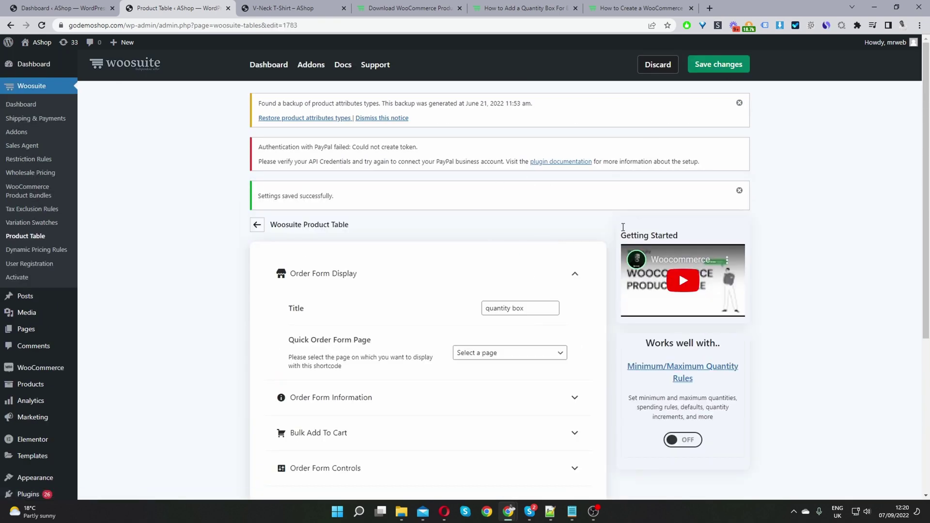
{"action": "left_click", "coordinate": [257, 226]}
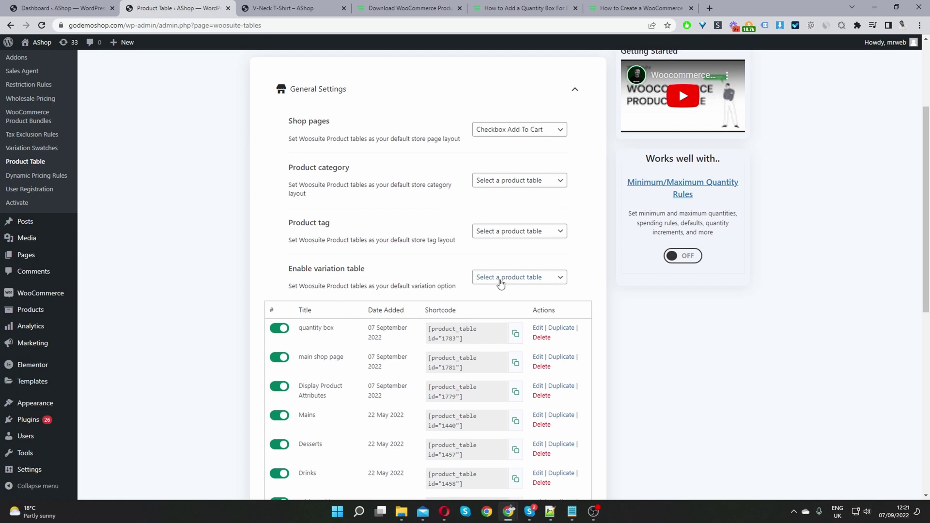
{"action": "left_click", "coordinate": [501, 284]}
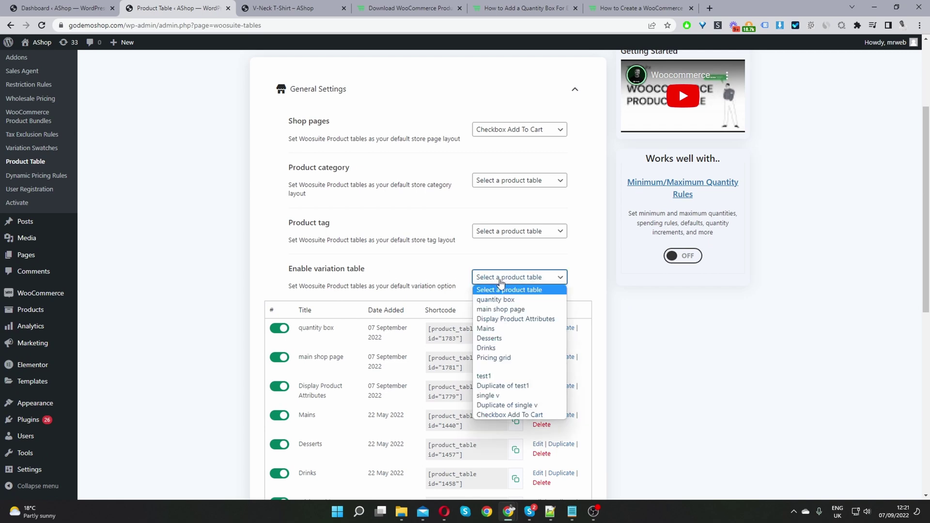
{"action": "left_click", "coordinate": [496, 301]}
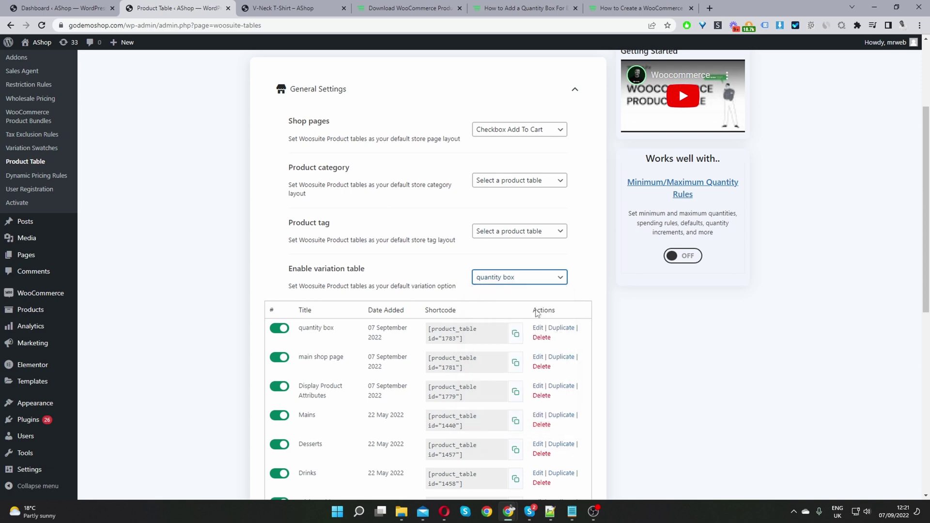
{"action": "scroll", "coordinate": [604, 299], "scroll_direction": "up", "scroll_amount": 3}
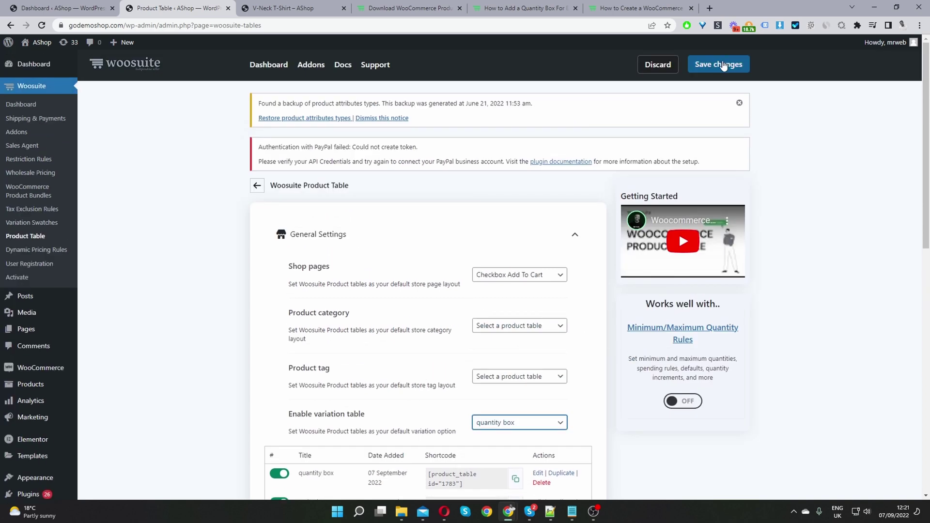
{"action": "left_click", "coordinate": [720, 66]}
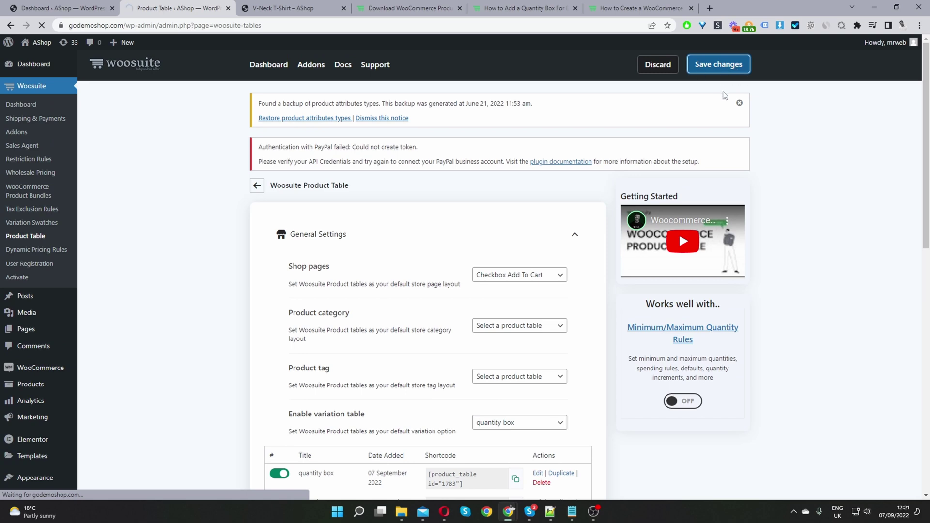
{"action": "left_click", "coordinate": [290, 8]}
Choose Blue color and Large size on the V-Neck T-Shirt product page.
{"action": "scroll", "coordinate": [598, 281], "scroll_direction": "up", "scroll_amount": 1}
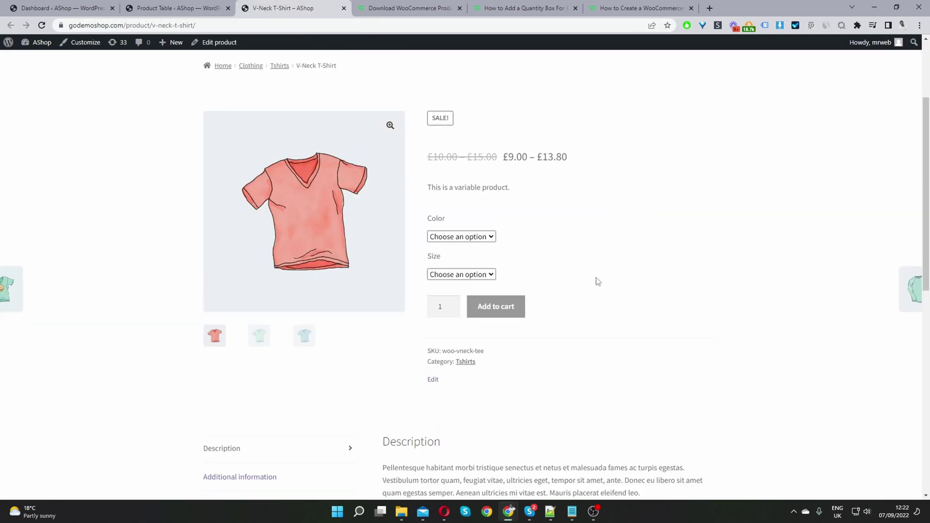
{"action": "scroll", "coordinate": [598, 282], "scroll_direction": "up", "scroll_amount": 3}
{"action": "scroll", "coordinate": [509, 372], "scroll_direction": "down", "scroll_amount": 2}
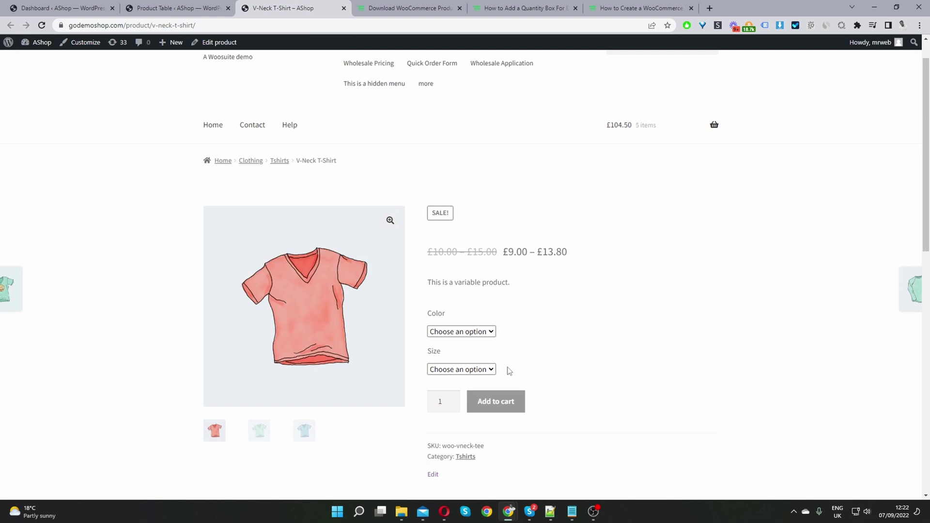
{"action": "scroll", "coordinate": [509, 371], "scroll_direction": "down", "scroll_amount": 1}
{"action": "left_click", "coordinate": [453, 273]}
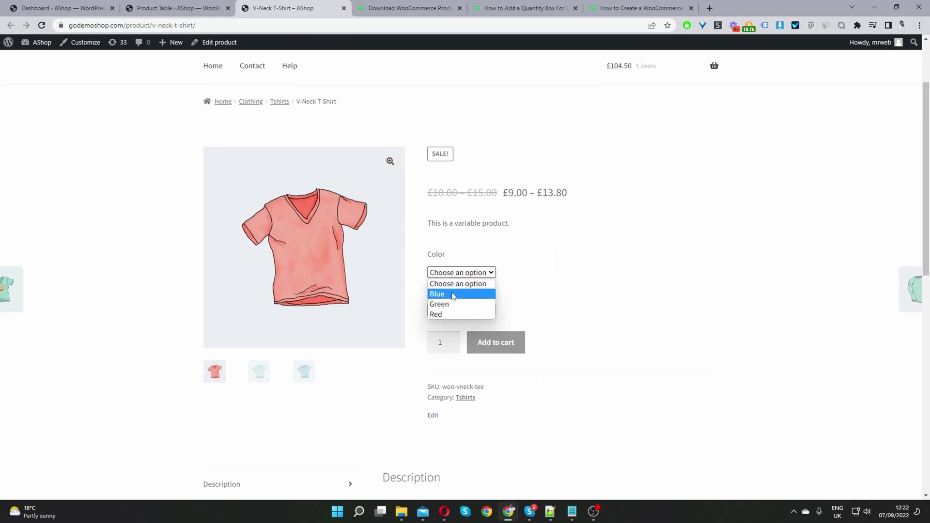
{"action": "left_click", "coordinate": [465, 294]}
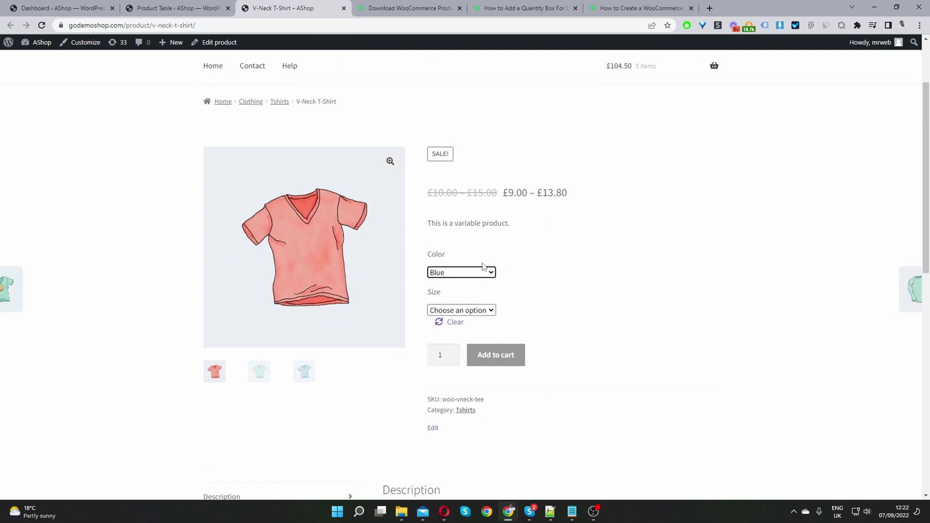
{"action": "left_click", "coordinate": [463, 311]}
{"action": "left_click", "coordinate": [464, 332]}
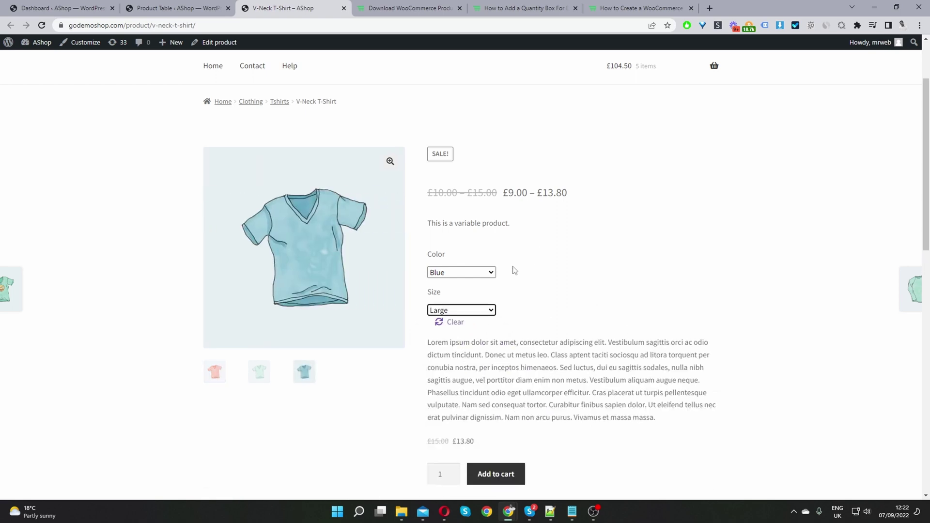
Reload the page and add three Green, Small shirts to the cart from the variation table.
{"action": "left_click", "coordinate": [42, 25]}
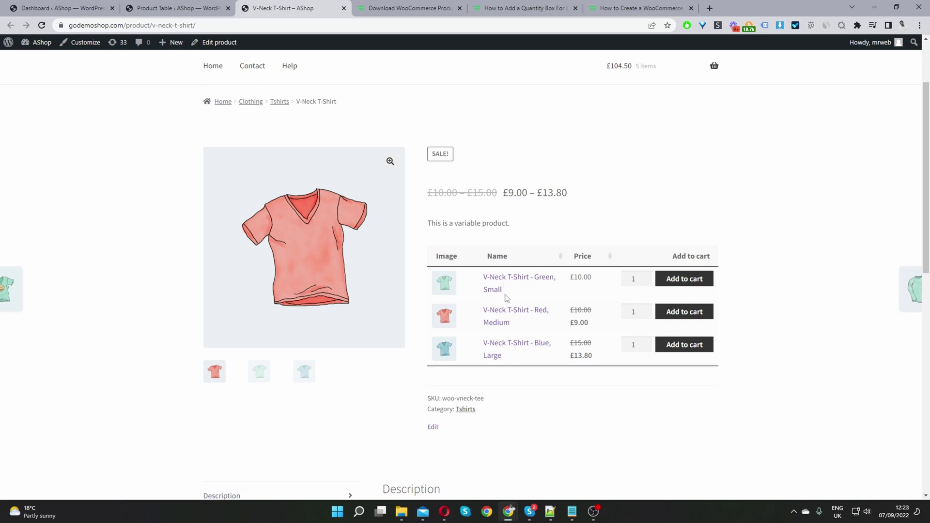
{"action": "left_click", "coordinate": [648, 274]}
{"action": "left_click", "coordinate": [672, 277]}
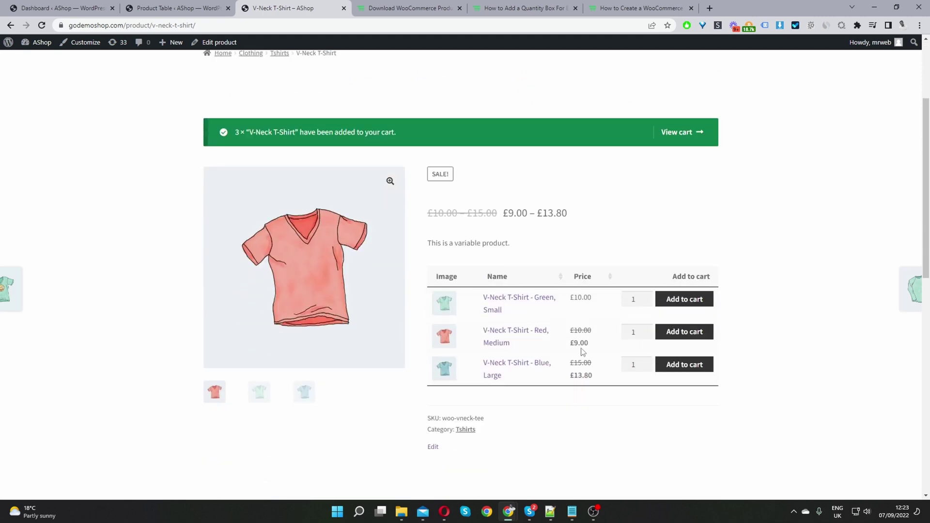
{"action": "left_click", "coordinate": [669, 7]}
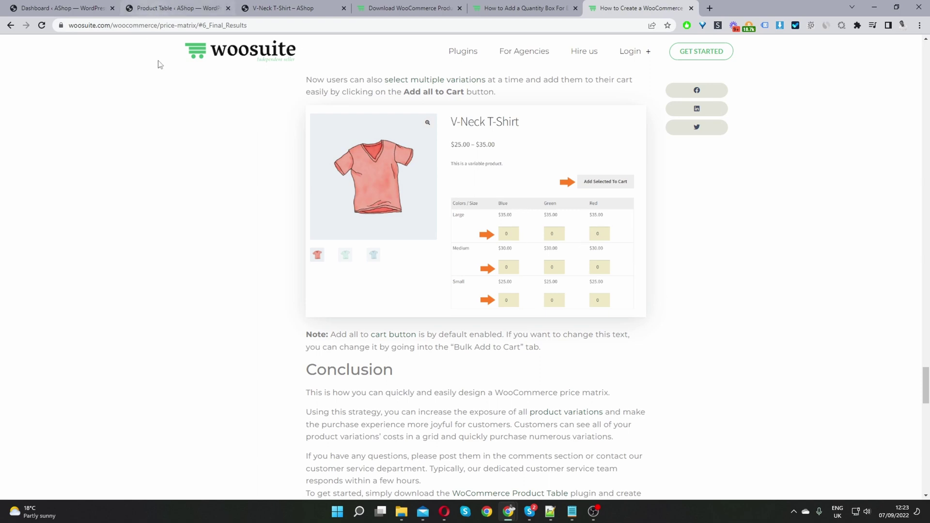
Review the Product Table settings, then update the plugin by uploading woosuite-product-table (47).zip.
{"action": "left_click", "coordinate": [187, 8]}
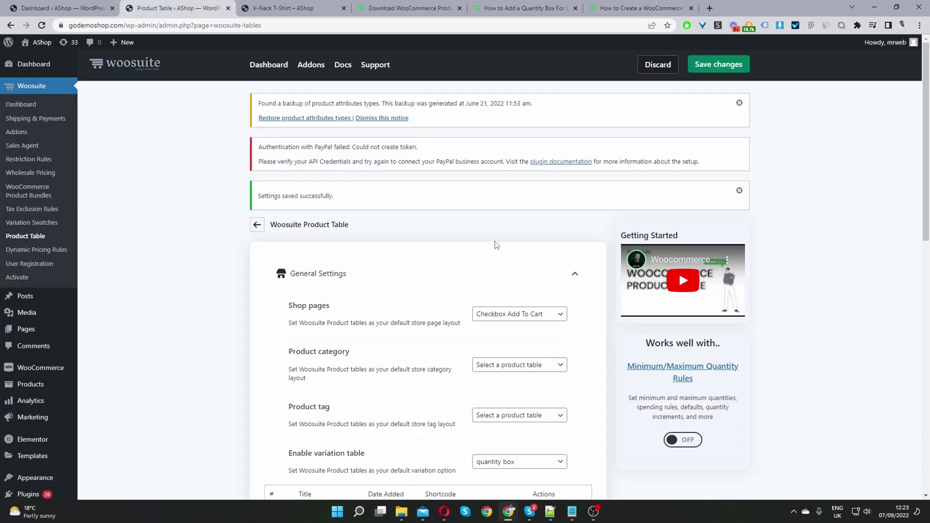
{"action": "scroll", "coordinate": [489, 242], "scroll_direction": "down", "scroll_amount": 5}
{"action": "scroll", "coordinate": [465, 276], "scroll_direction": "down", "scroll_amount": 1}
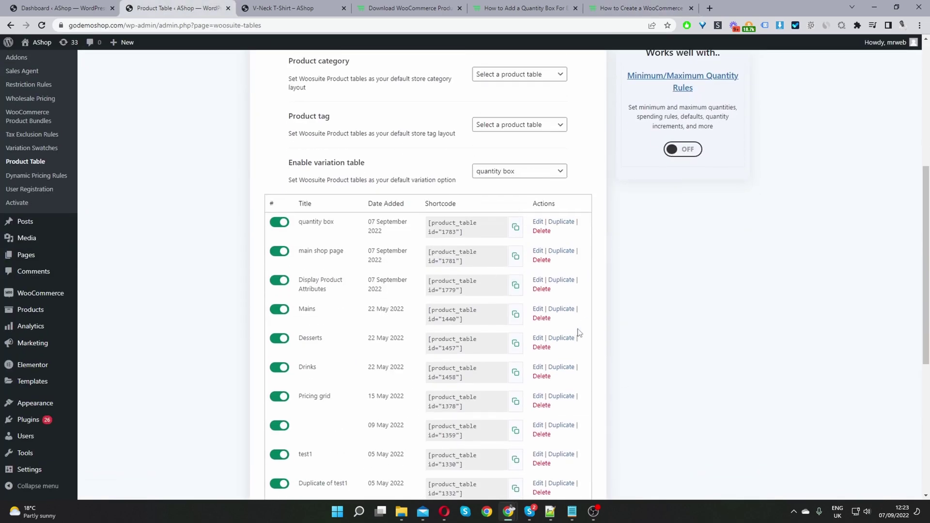
{"action": "scroll", "coordinate": [571, 416], "scroll_direction": "up", "scroll_amount": 4}
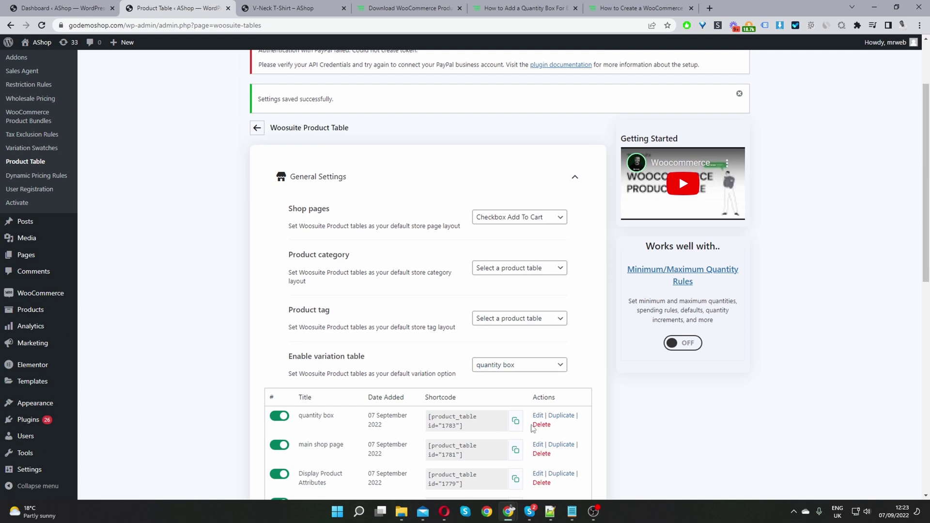
{"action": "key", "text": "ctrl+9"}
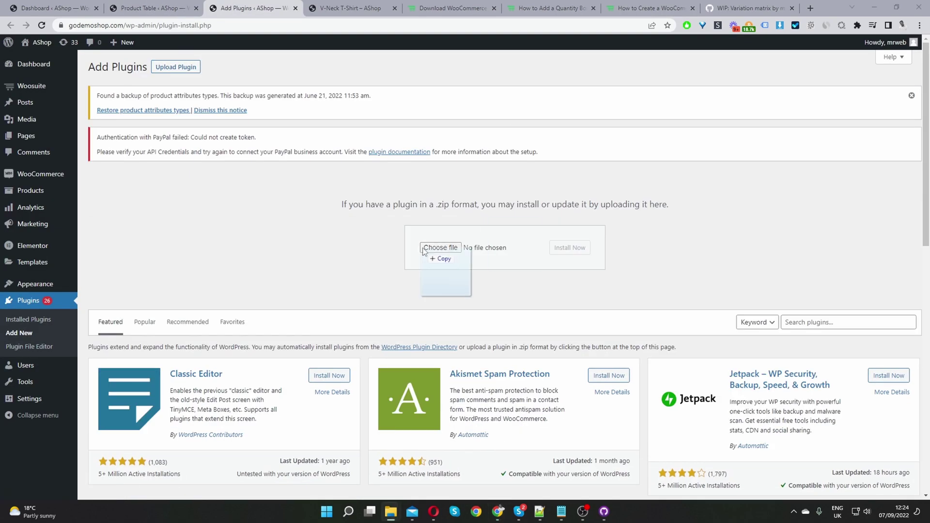
{"action": "left_click_drag", "start_coordinate": [426, 245], "coordinate": [441, 248]}
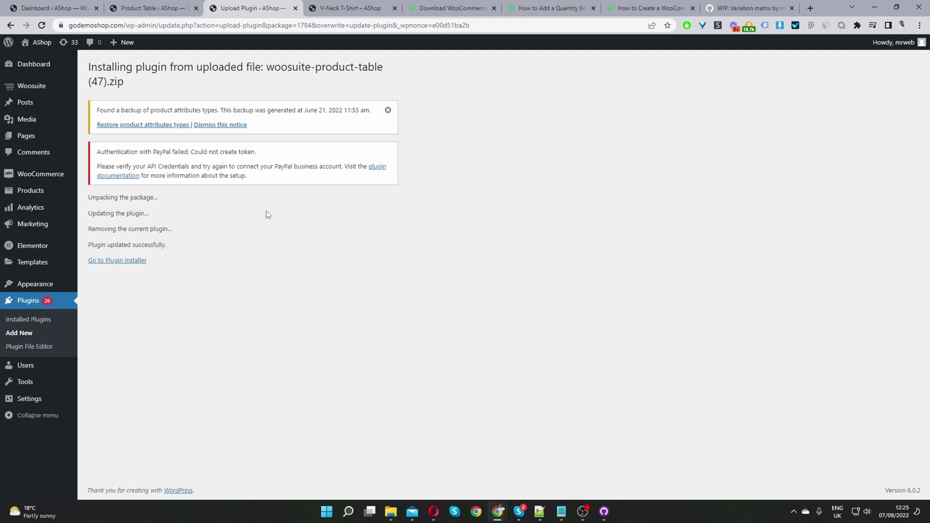
Open the 'quantity box' table for editing from the Product Table list.
{"action": "left_click", "coordinate": [177, 14]}
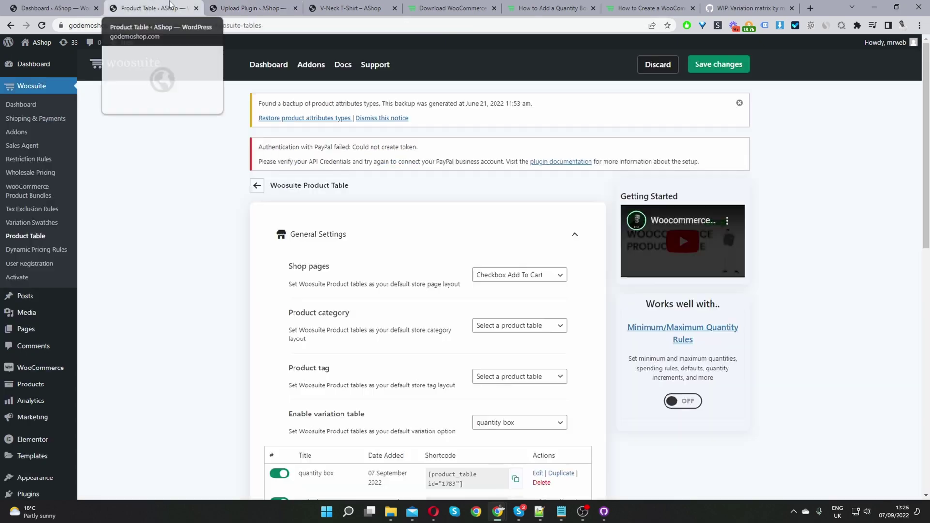
{"action": "scroll", "coordinate": [603, 258], "scroll_direction": "down", "scroll_amount": 3}
{"action": "scroll", "coordinate": [603, 258], "scroll_direction": "down", "scroll_amount": 2}
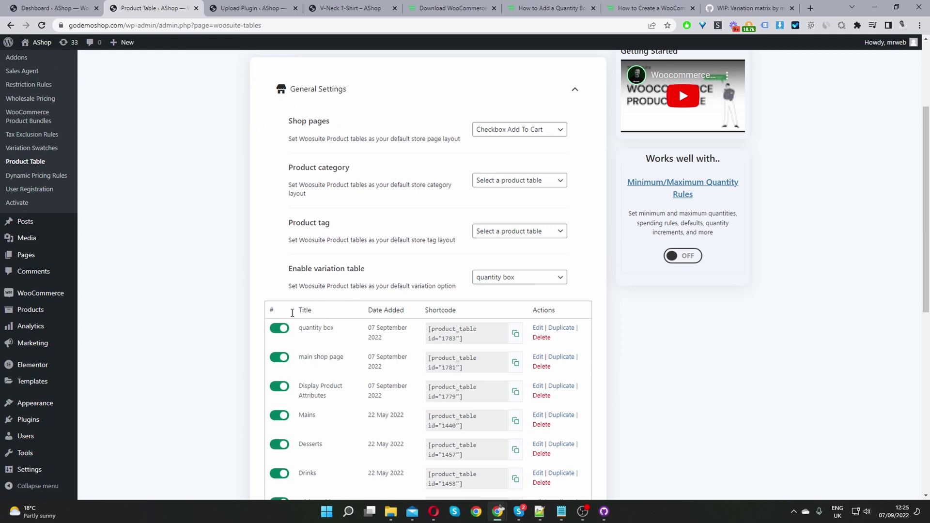
{"action": "left_click_drag", "start_coordinate": [306, 328], "coordinate": [335, 328]}
{"action": "left_click", "coordinate": [537, 328]}
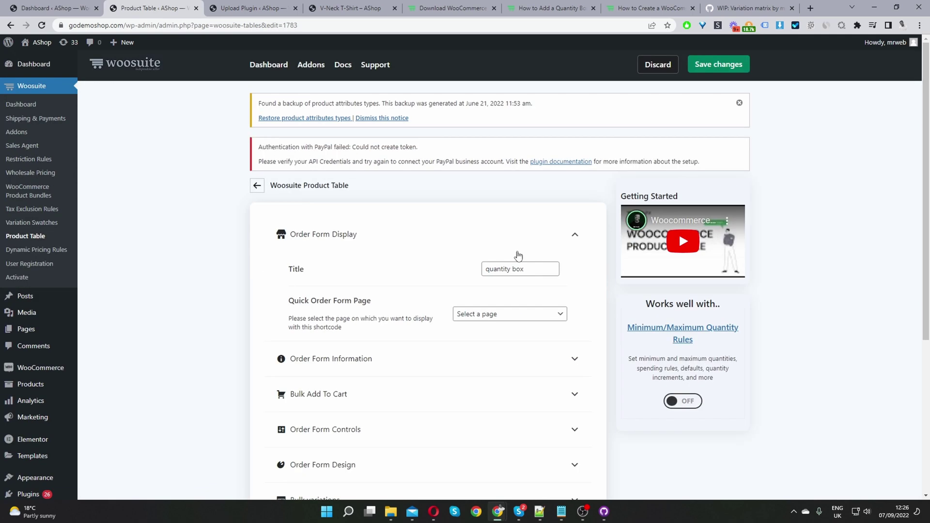
{"action": "scroll", "coordinate": [542, 256], "scroll_direction": "down", "scroll_amount": 3}
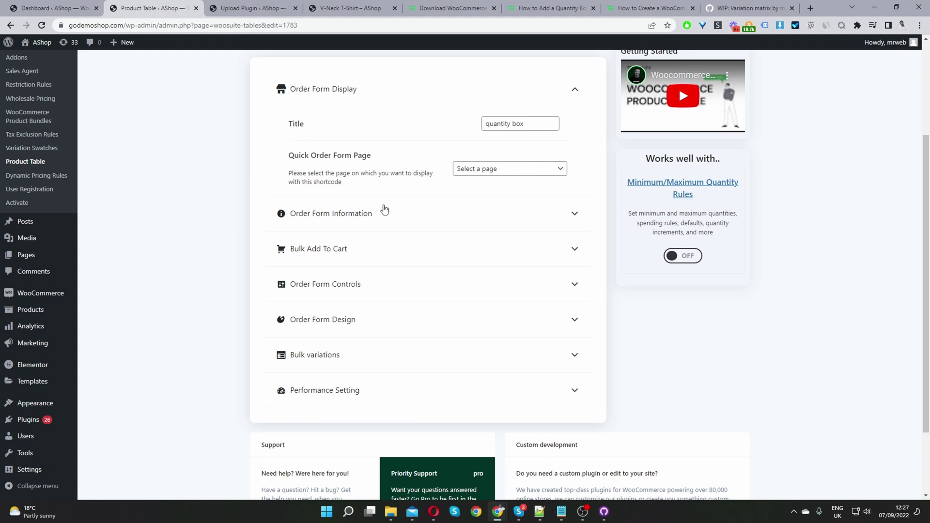
Remove the Image, Name and Price columns so only Add to cart remains, then expand Bulk Add To Cart.
{"action": "left_click", "coordinate": [418, 217]}
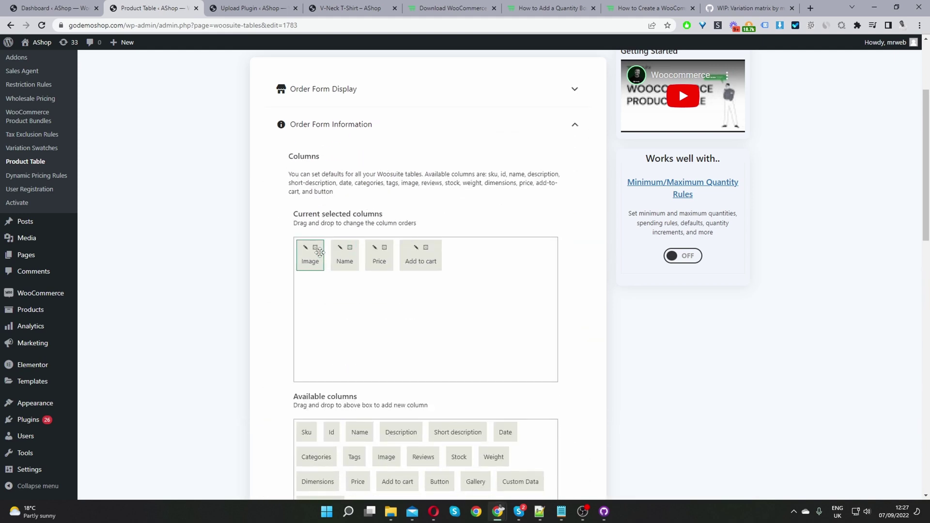
{"action": "left_click", "coordinate": [317, 248]}
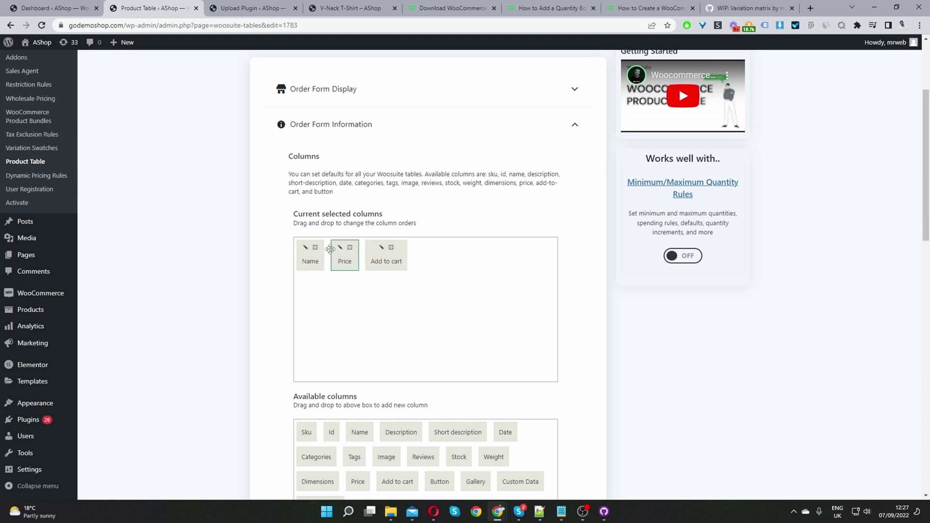
{"action": "left_click", "coordinate": [317, 248]}
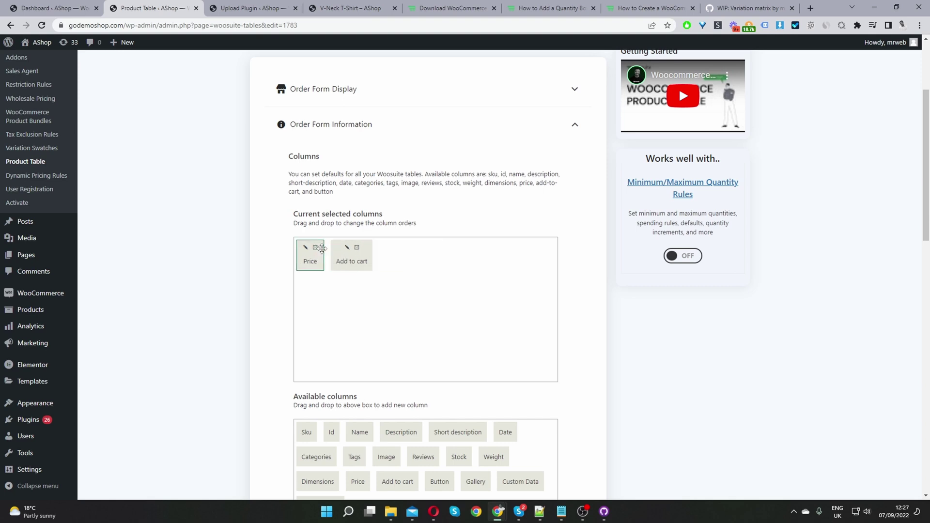
{"action": "left_click", "coordinate": [316, 248]}
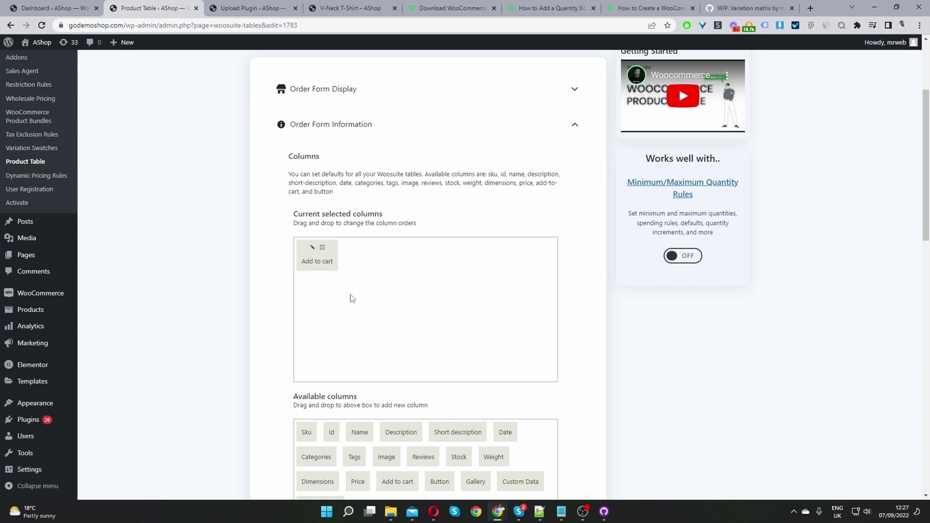
{"action": "scroll", "coordinate": [416, 307], "scroll_direction": "down", "scroll_amount": 4}
{"action": "scroll", "coordinate": [456, 317], "scroll_direction": "down", "scroll_amount": 11}
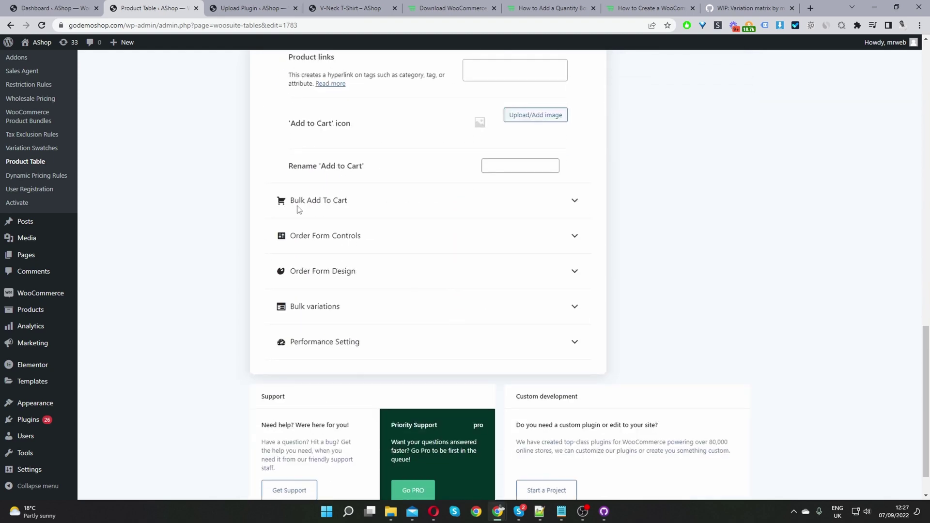
{"action": "left_click", "coordinate": [323, 207]}
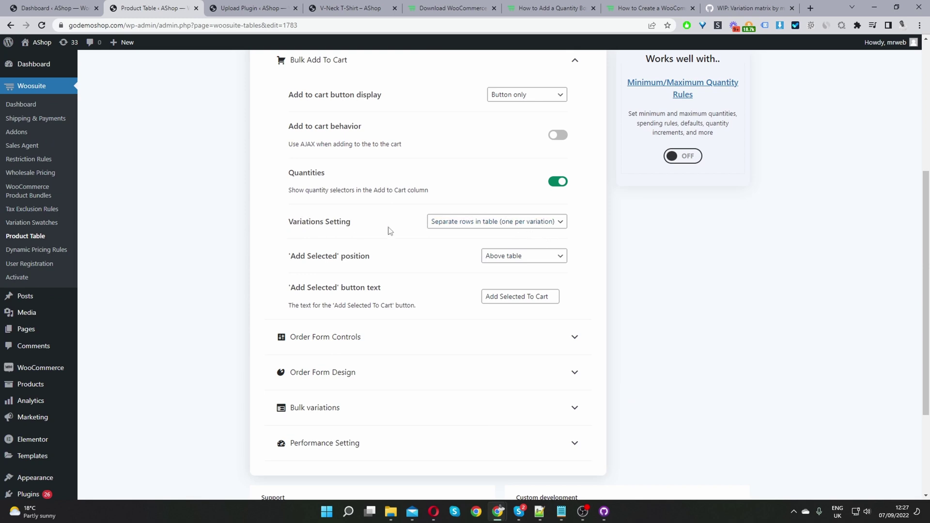
Set the Variations Setting to 'Link to product page'.
{"action": "left_click", "coordinate": [481, 222]}
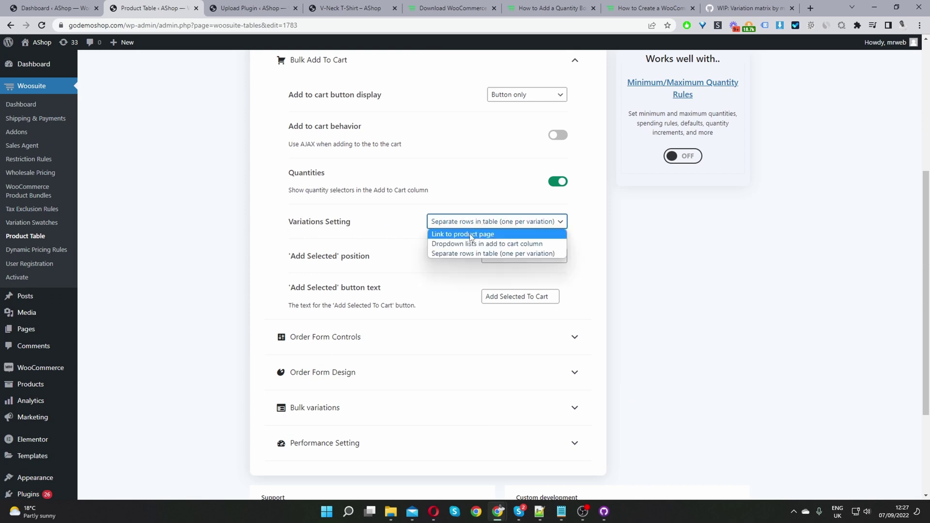
{"action": "left_click", "coordinate": [469, 234]}
{"action": "scroll", "coordinate": [389, 273], "scroll_direction": "down", "scroll_amount": 3}
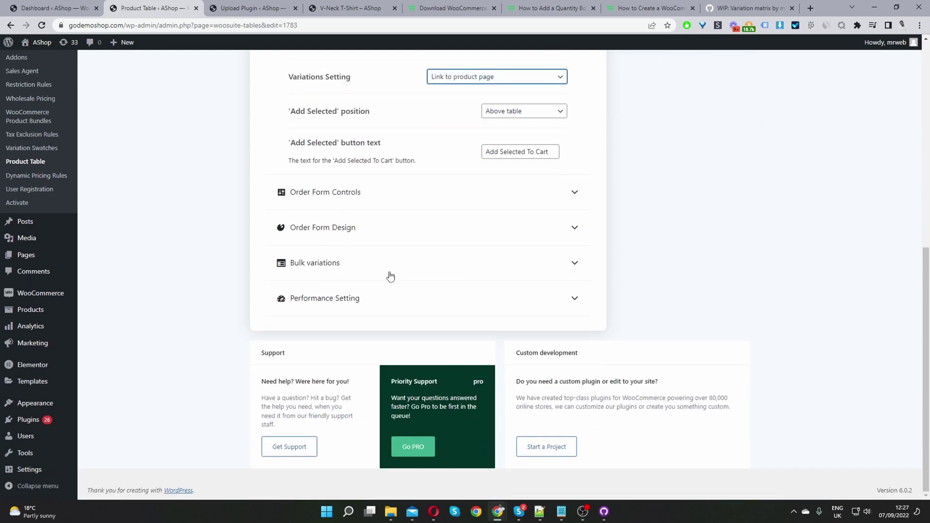
Turn on bulk variations with Size as the horizontal attribute and save the settings.
{"action": "left_click", "coordinate": [315, 266]}
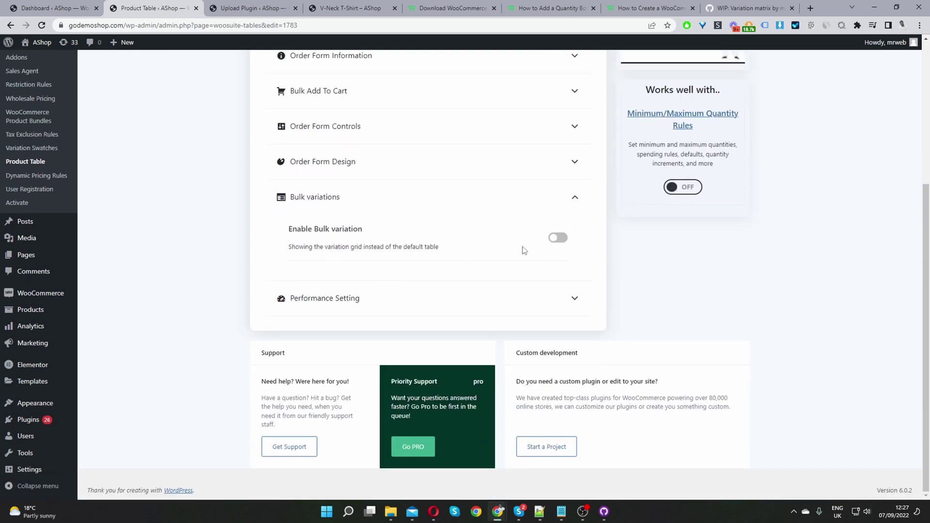
{"action": "left_click", "coordinate": [557, 238]}
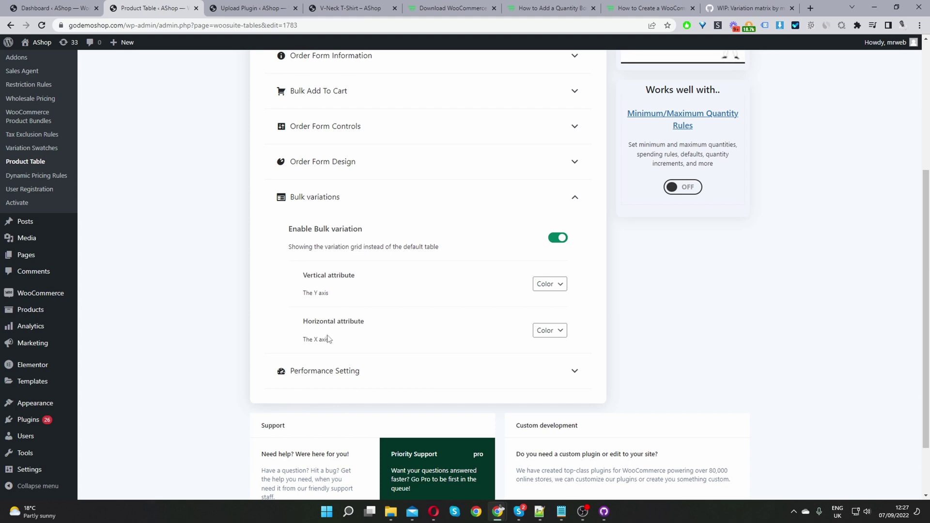
{"action": "left_click", "coordinate": [545, 331]}
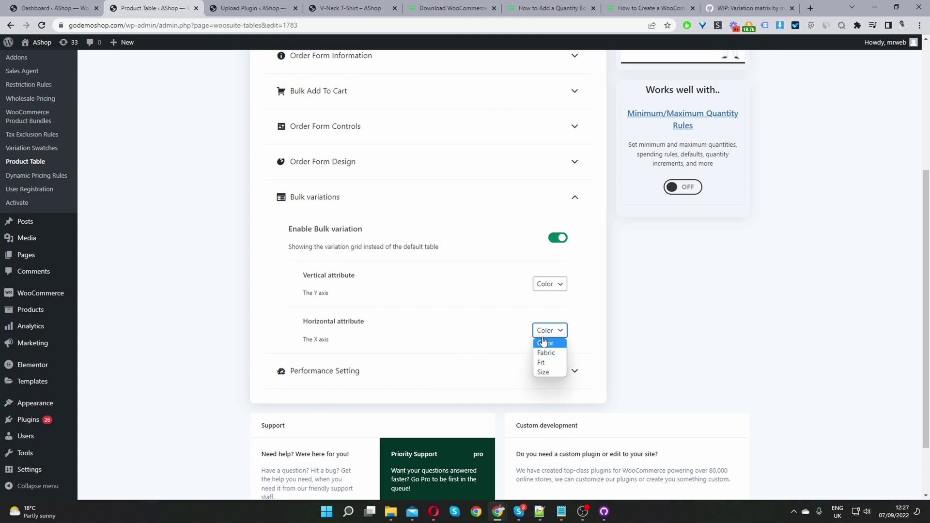
{"action": "left_click", "coordinate": [547, 373]}
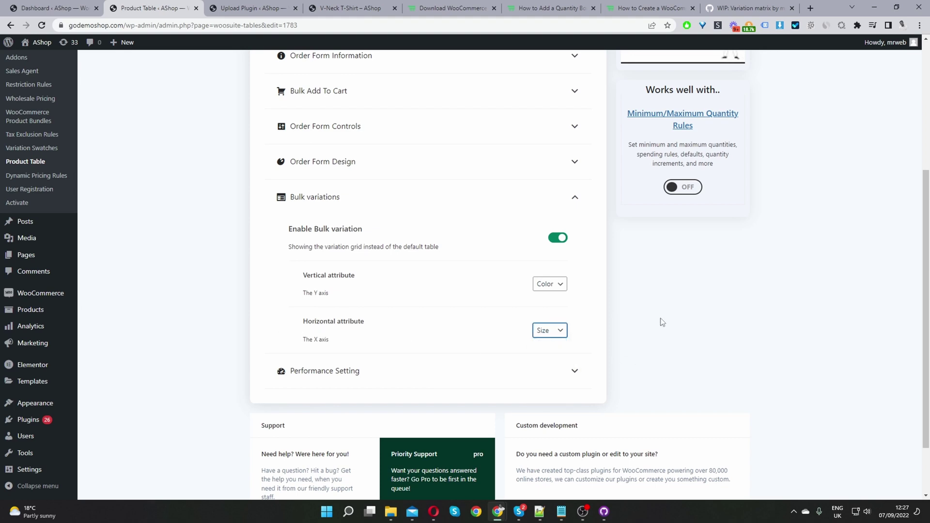
{"action": "scroll", "coordinate": [661, 320], "scroll_direction": "up", "scroll_amount": 5}
{"action": "left_click", "coordinate": [734, 66]}
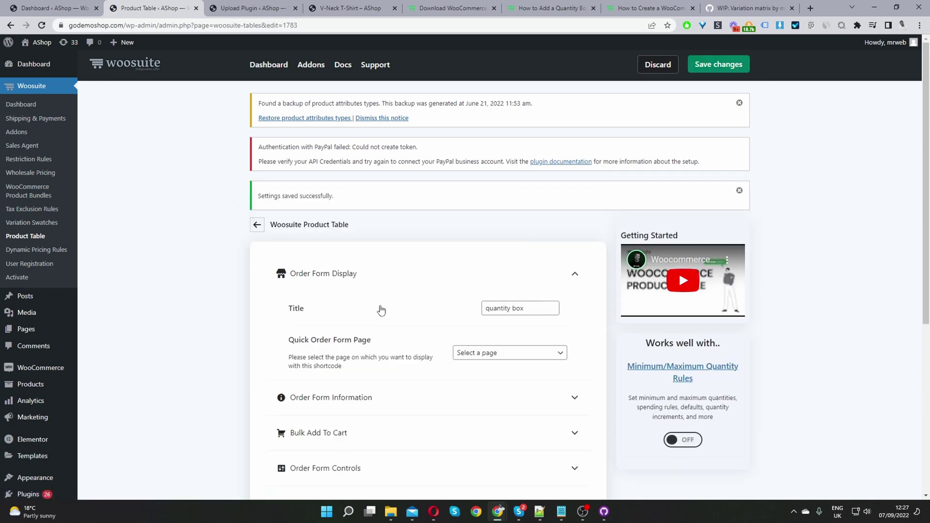
Go back to the product tables list, check the quantity box table, then switch to the V-Neck T-Shirt tab.
{"action": "left_click", "coordinate": [258, 226]}
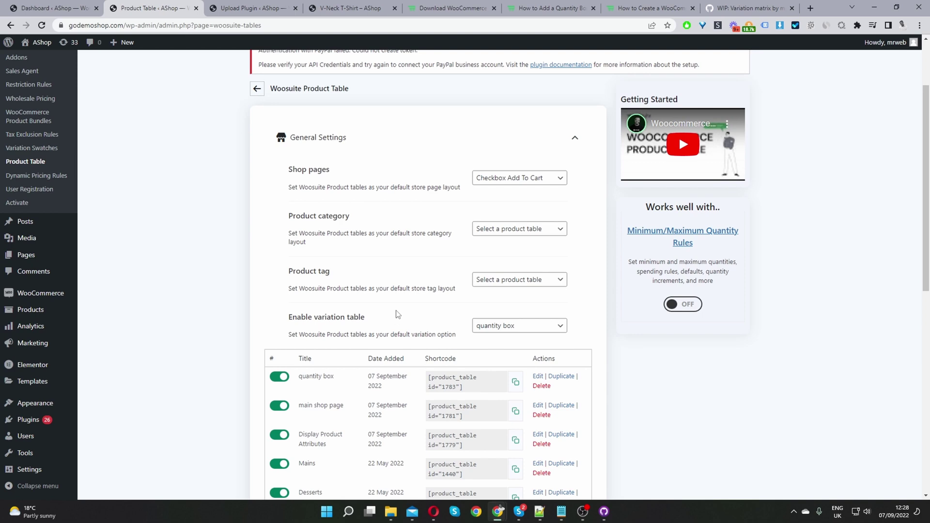
{"action": "left_click_drag", "start_coordinate": [369, 318], "coordinate": [287, 325]}
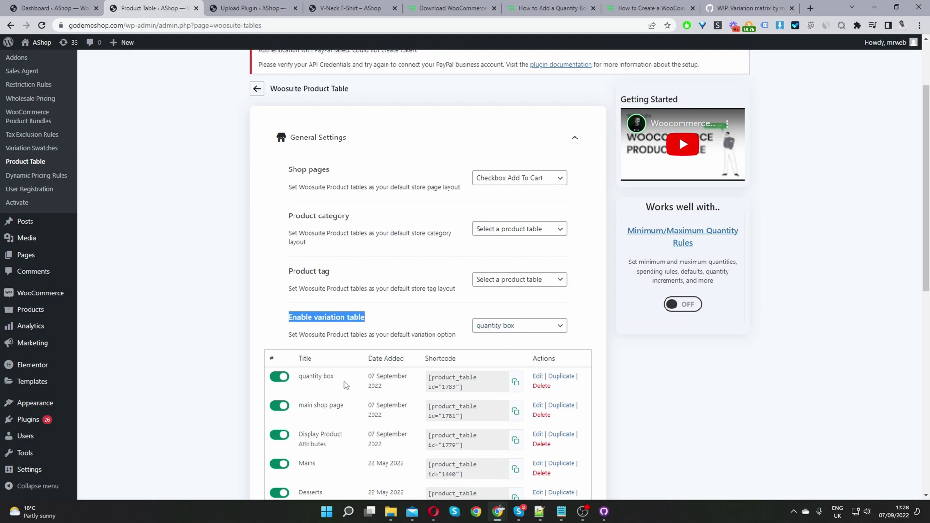
{"action": "left_click_drag", "start_coordinate": [348, 376], "coordinate": [287, 379]}
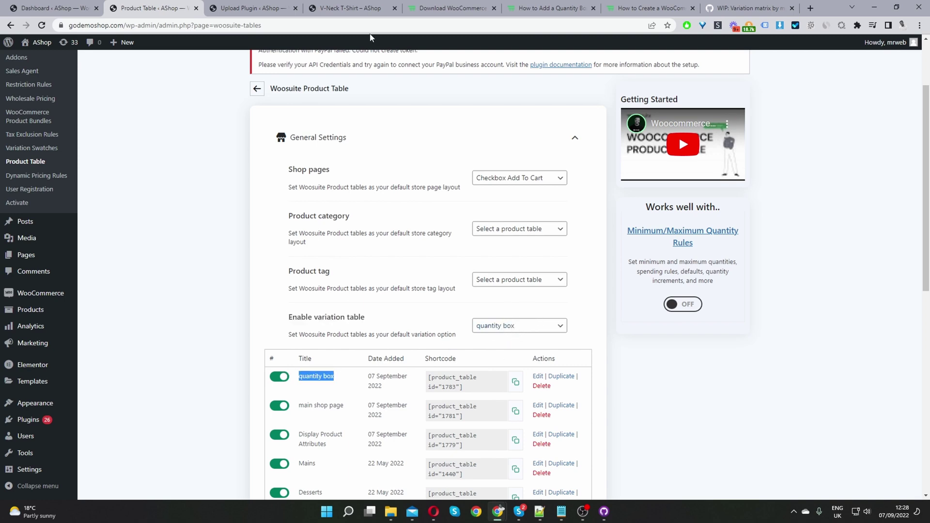
{"action": "left_click", "coordinate": [350, 8]}
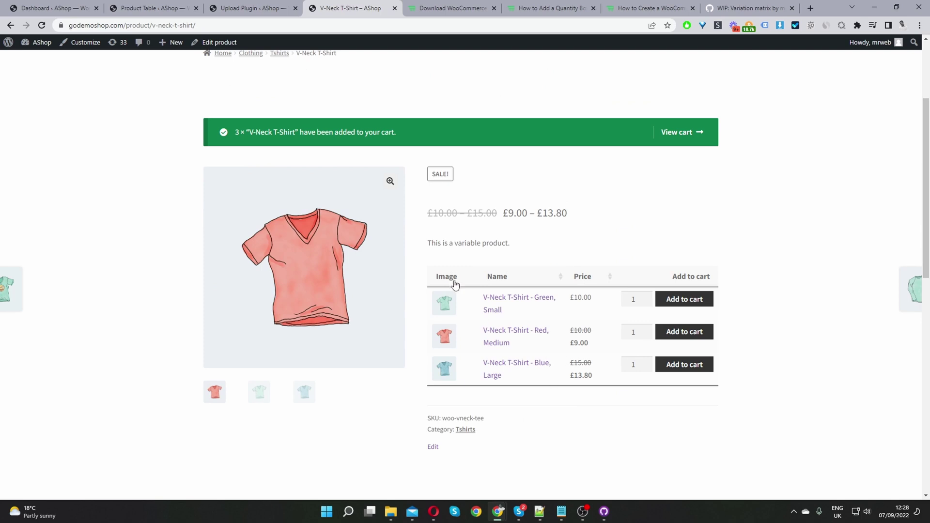
Reload the page and enter quantities: 3 Blue Small, 2 Green Large, 3 Red Medium.
{"action": "left_click", "coordinate": [42, 25]}
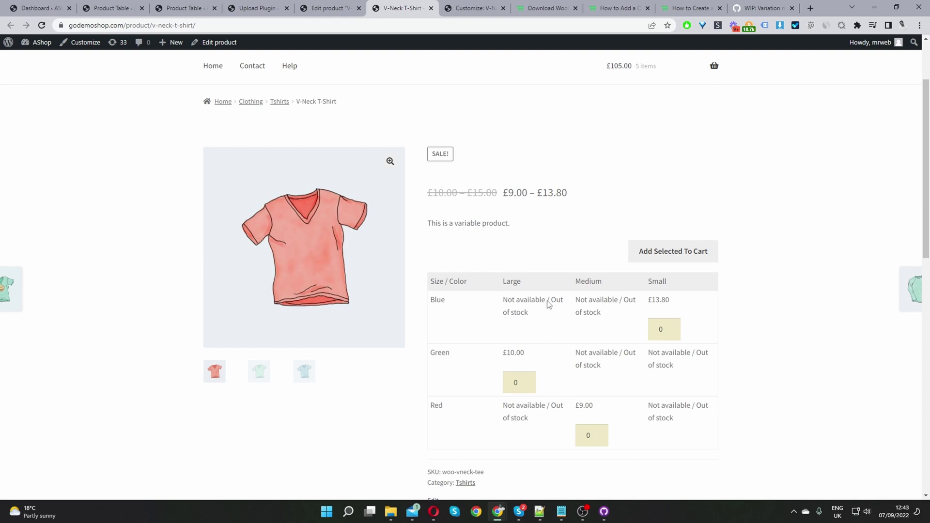
{"action": "left_click_drag", "start_coordinate": [530, 314], "coordinate": [500, 304]}
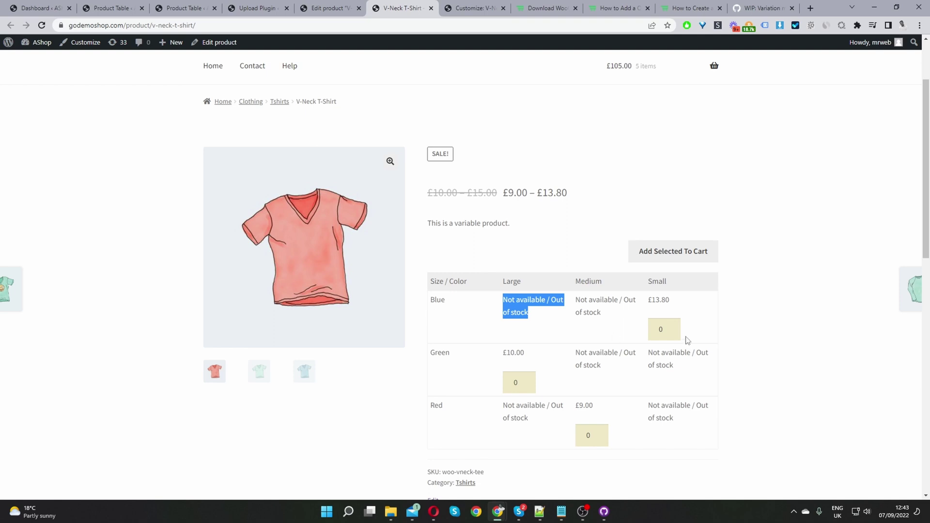
{"action": "double_click", "coordinate": [673, 327]}
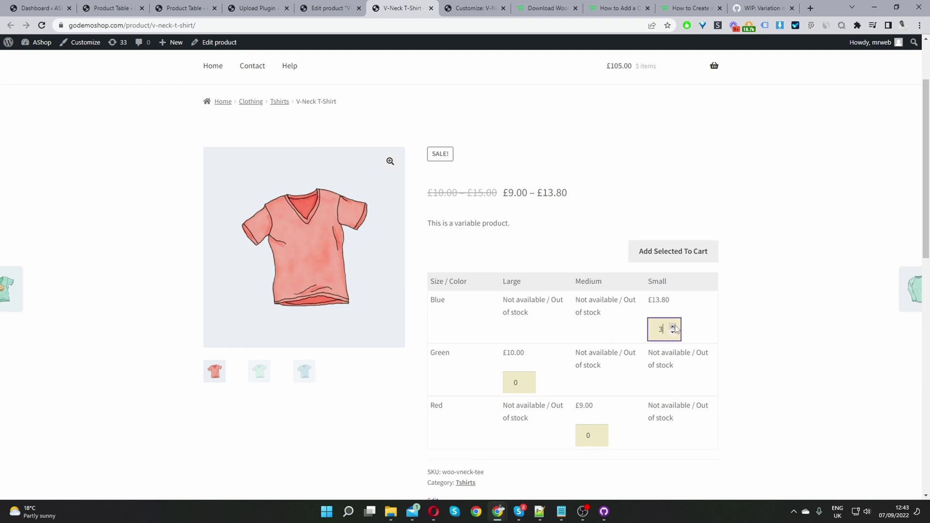
{"action": "double_click", "coordinate": [528, 380]}
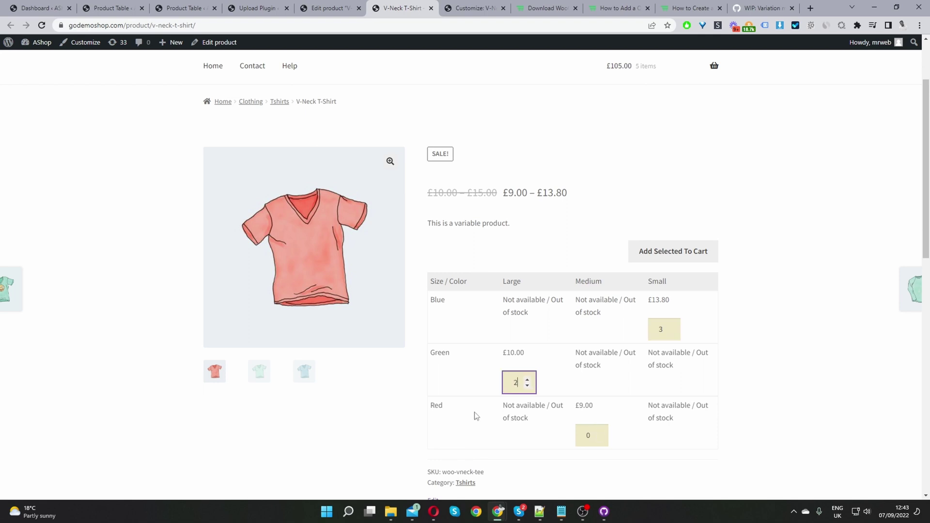
{"action": "left_click", "coordinate": [600, 432]}
{"action": "left_click", "coordinate": [600, 432]}
{"action": "left_click", "coordinate": [600, 432]}
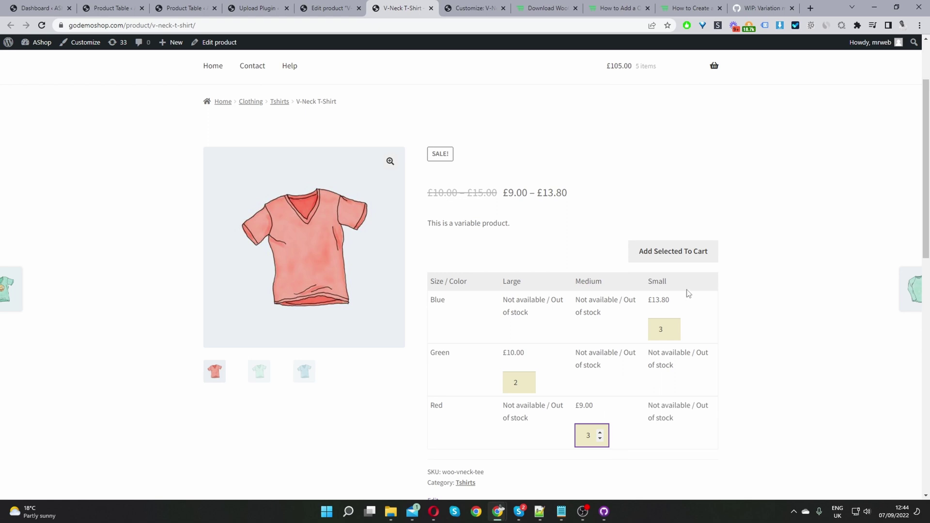
Add the selected T-shirts to the cart and confirm it shows 13 items totalling £193.40.
{"action": "left_click", "coordinate": [675, 256]}
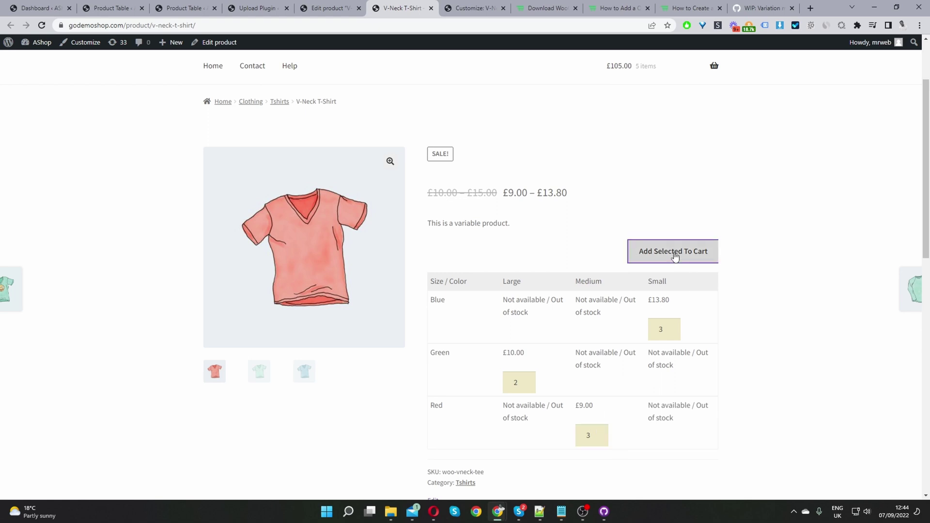
{"action": "mouse_move", "coordinate": [687, 58]}
{"action": "scroll", "coordinate": [673, 133], "scroll_direction": "down", "scroll_amount": 5}
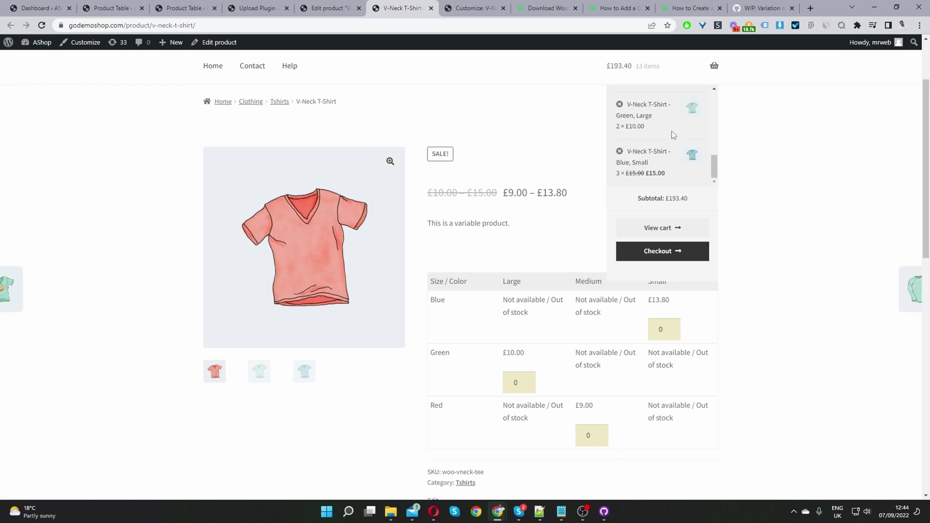